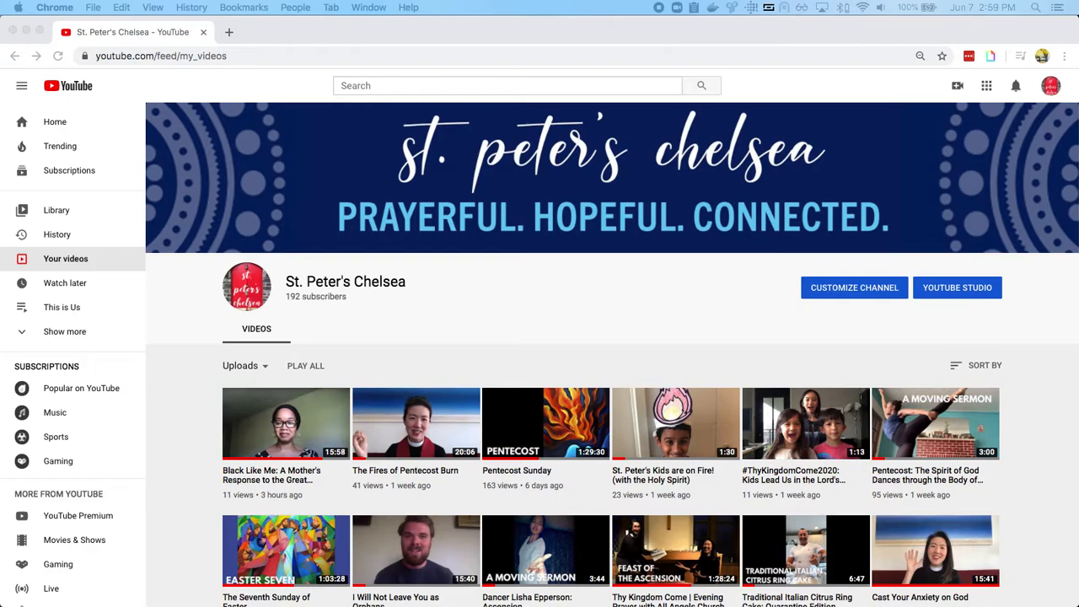
Start a new live stream that reuses the settings of the First Sunday After Pentecost: Trinity Sunday stream
click(803, 87)
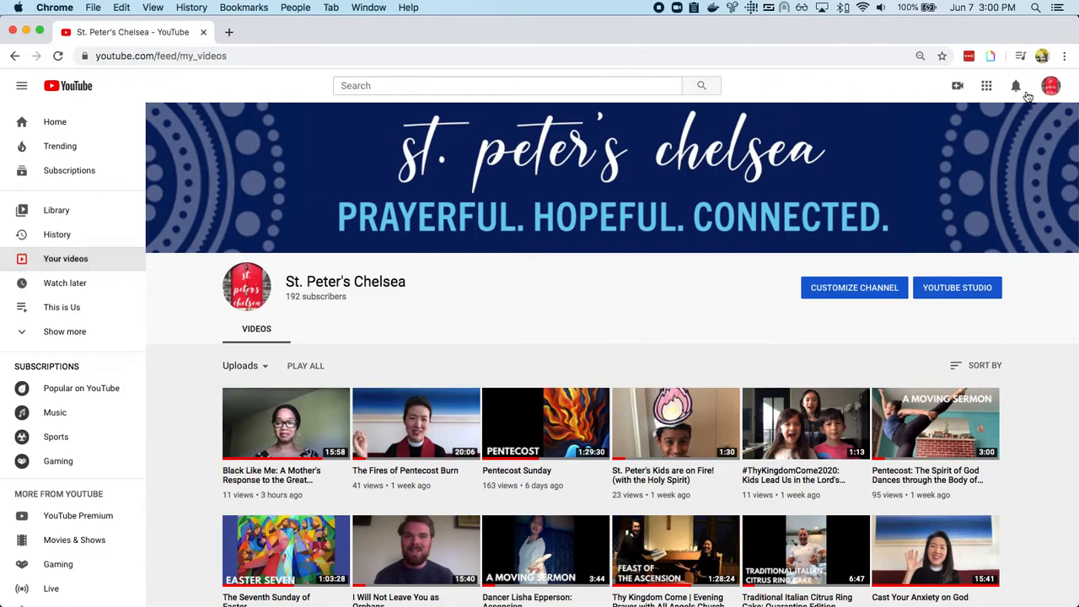
click(958, 85)
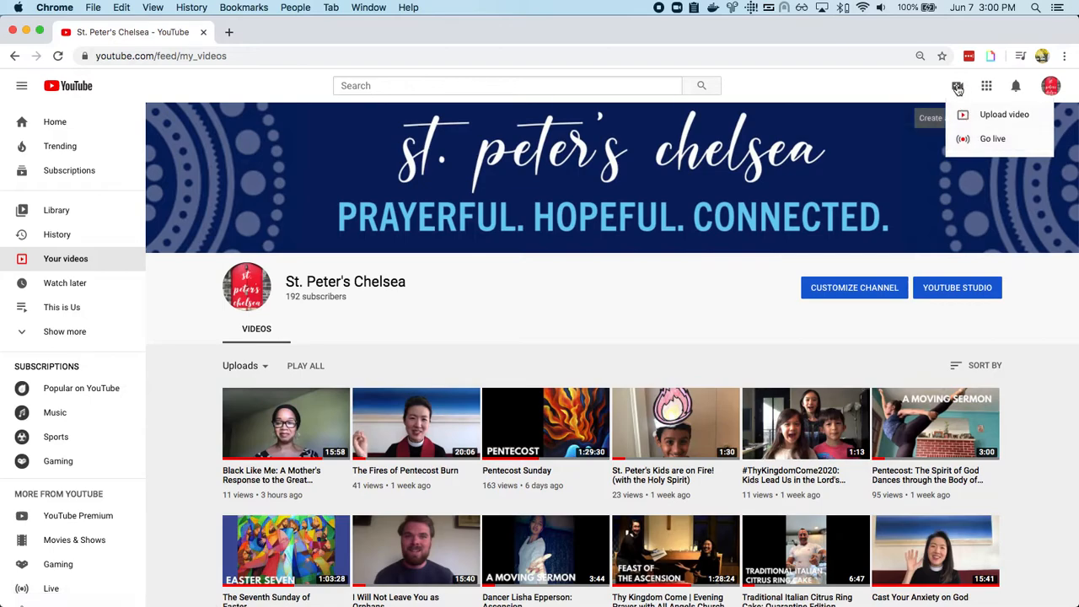
click(980, 142)
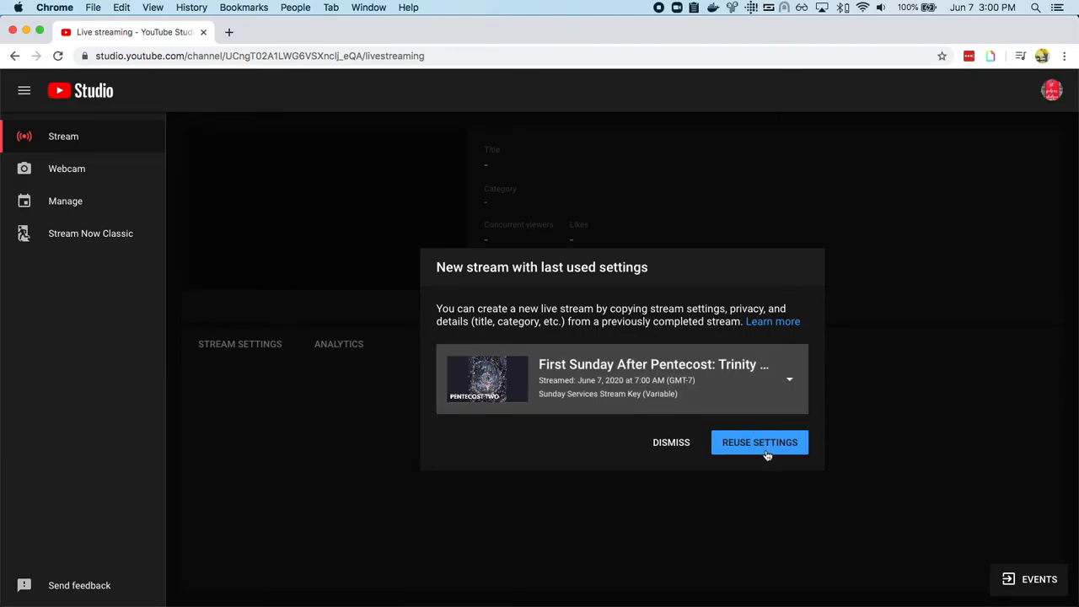
click(720, 441)
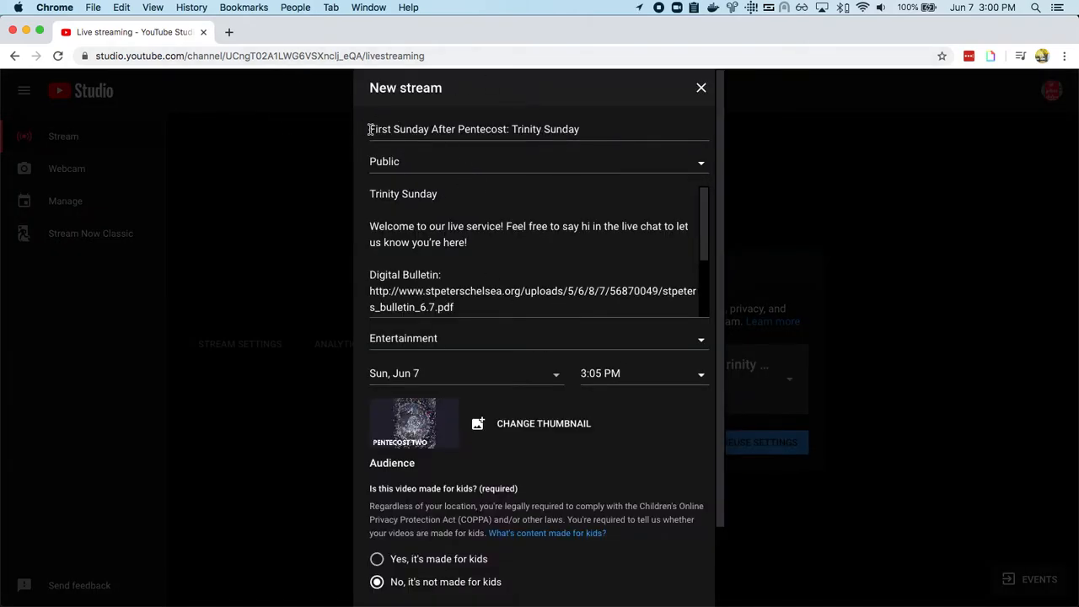
Replace the new stream's title with Test
drag(369, 129, 544, 154)
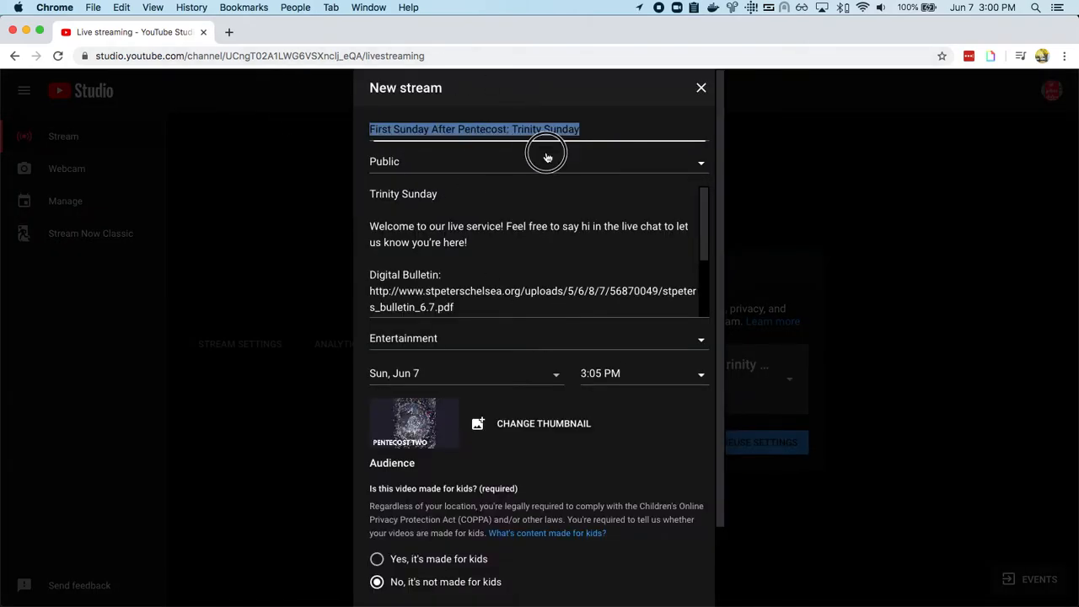
click(372, 165)
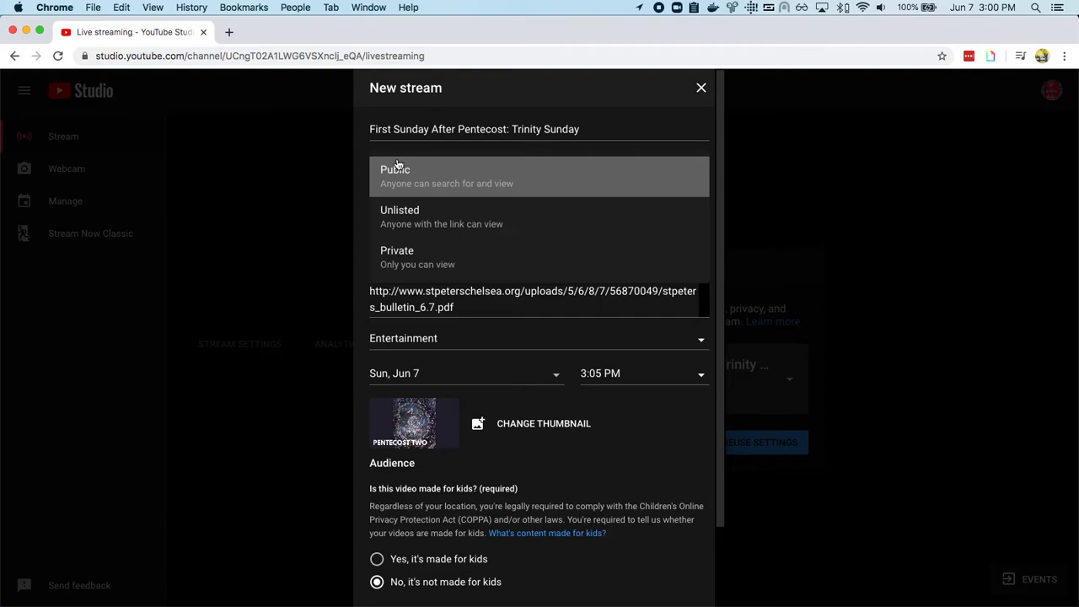
click(606, 128)
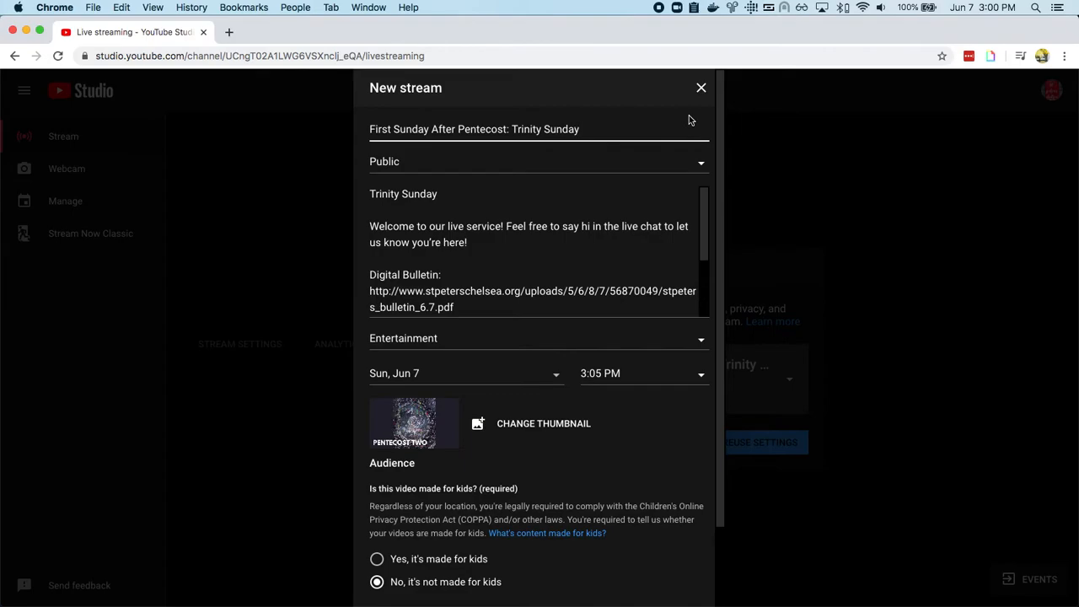
key(super+a)
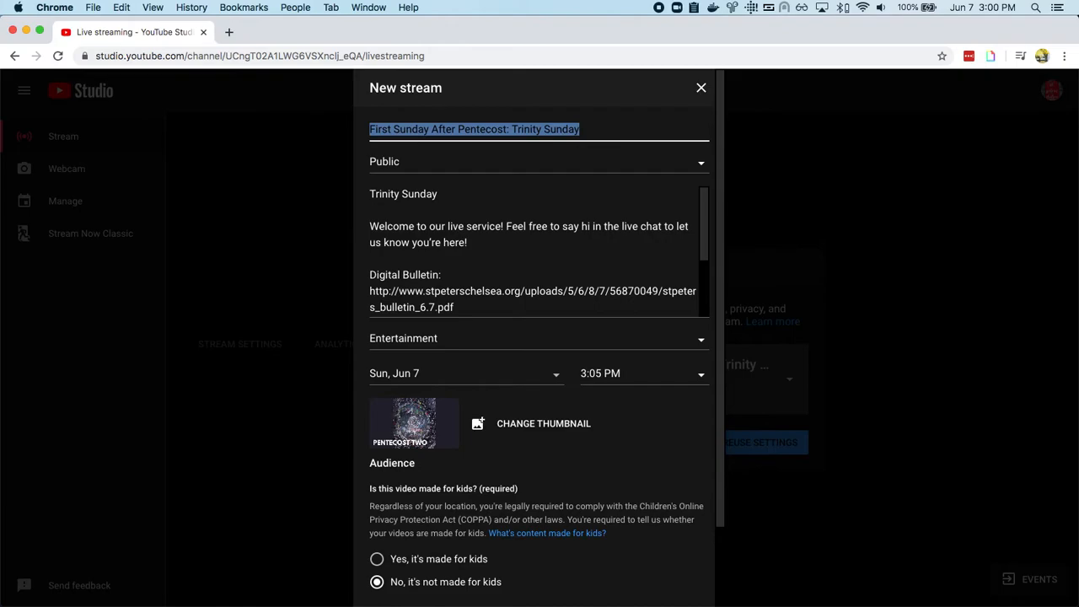
text(Test)
Set the stream's visibility to Private
key(Tab)
key(Tab)
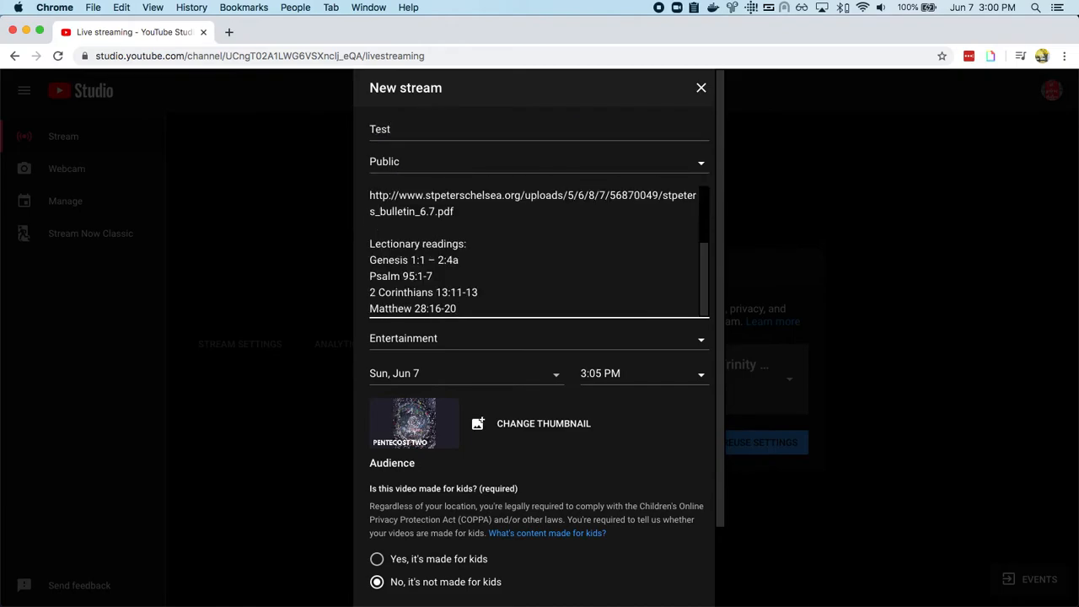
key(shift+Tab)
click(532, 161)
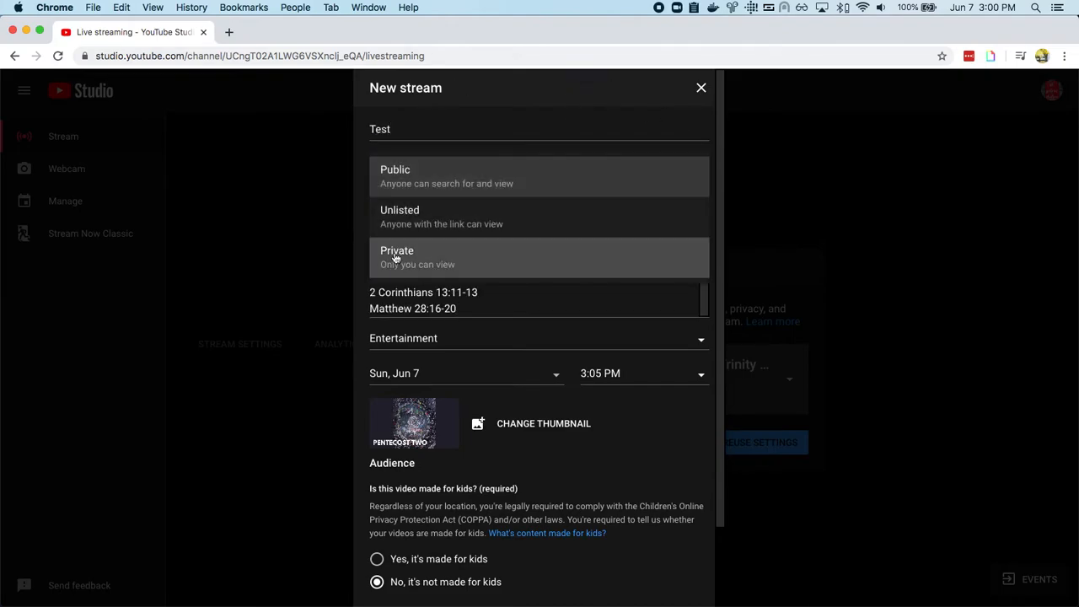
click(409, 253)
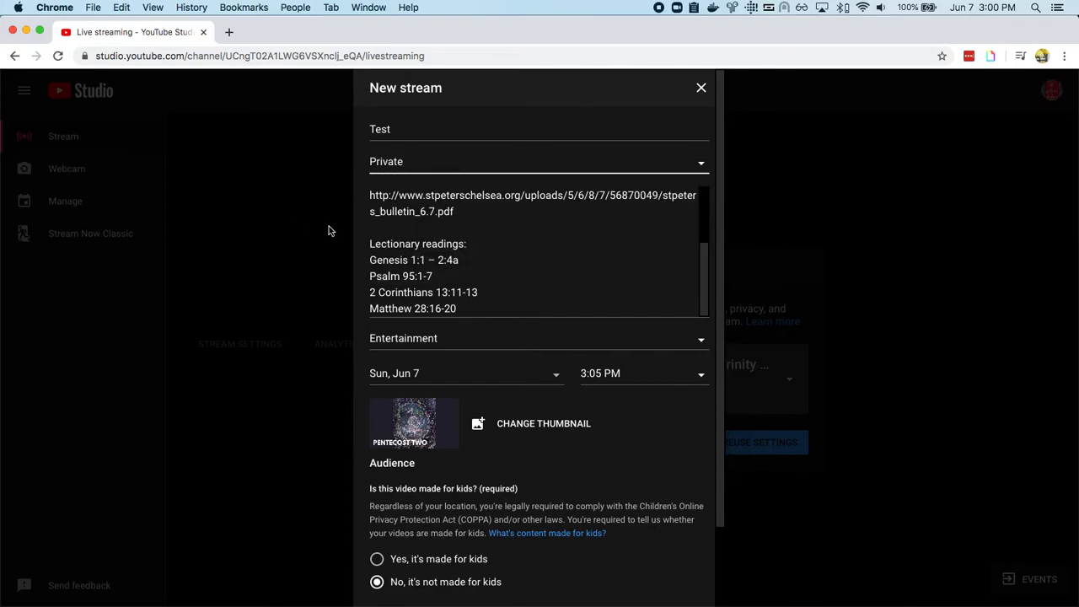
Delete the entire copied description text of the stream
scroll(489, 254, down, 2)
drag(498, 211, 268, 196)
key(BackSpace)
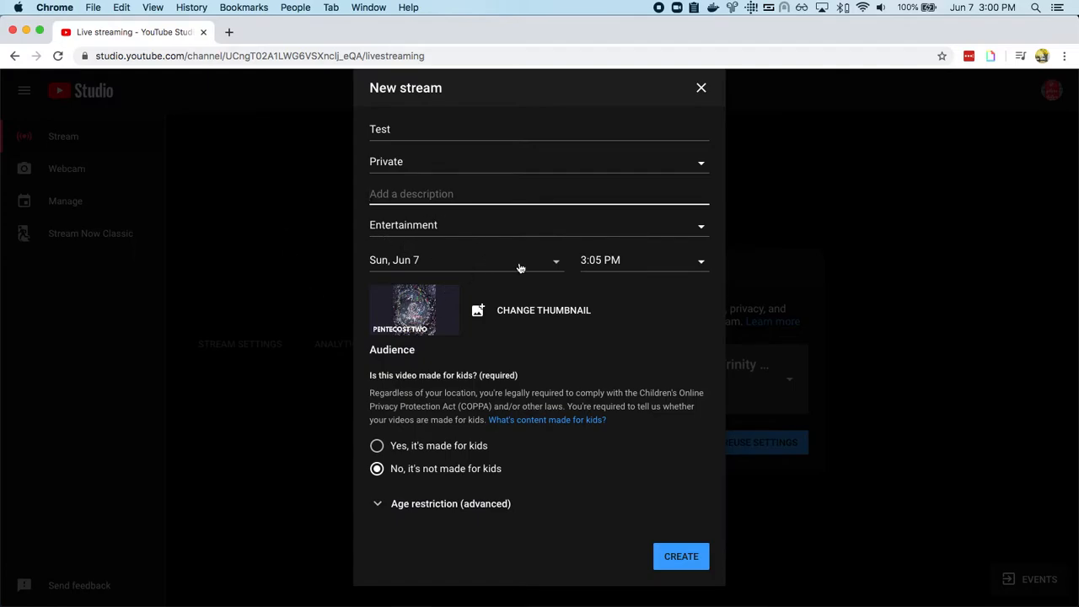
Examine the date calendar and the full list of available categories for the stream without changing either
click(489, 261)
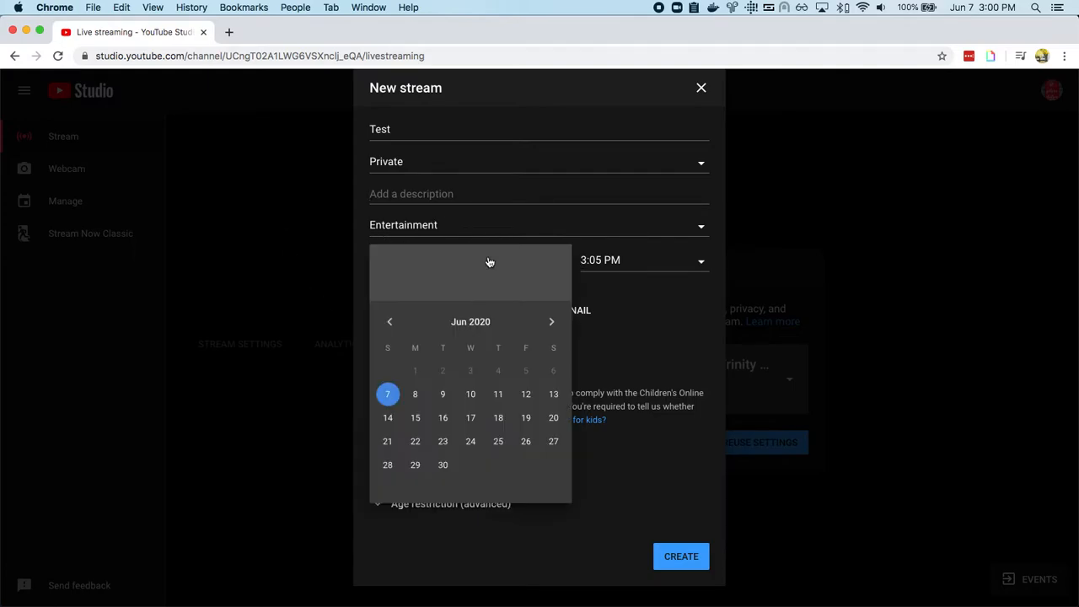
click(627, 234)
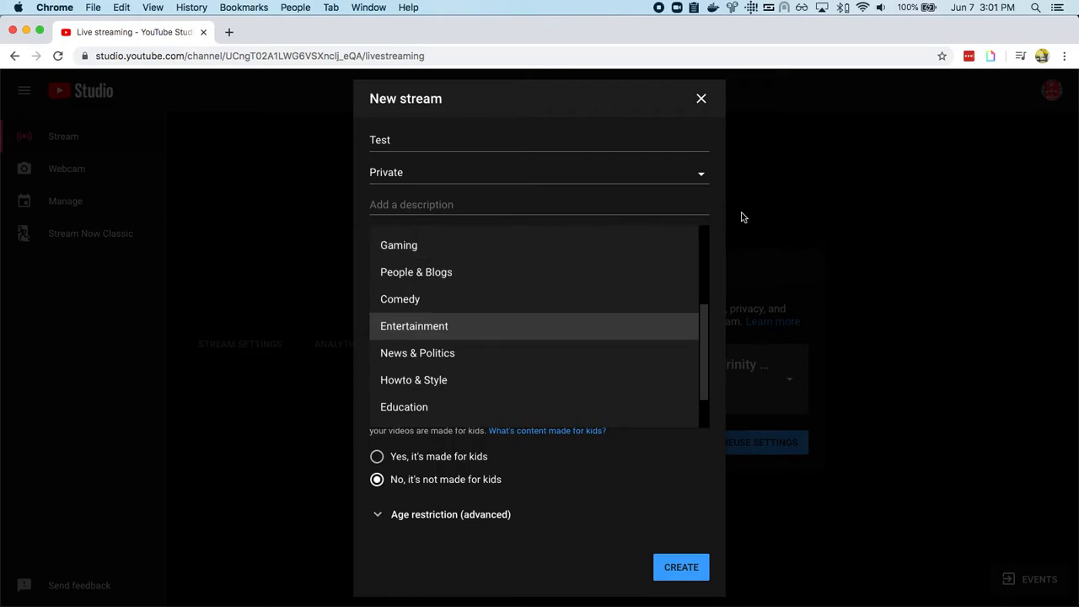
click(716, 209)
click(571, 241)
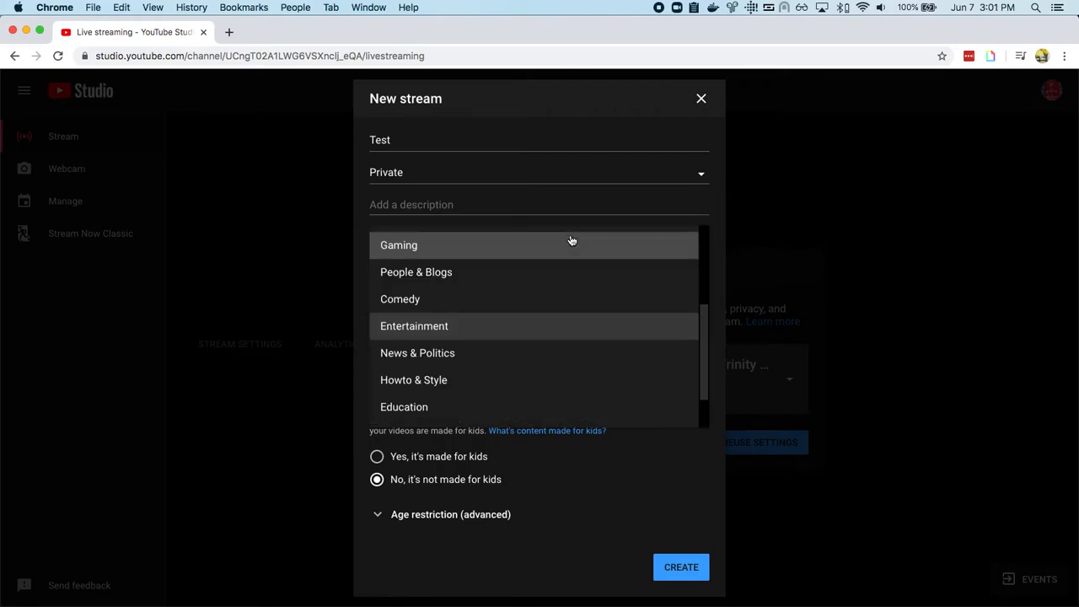
scroll(547, 350, down, 2)
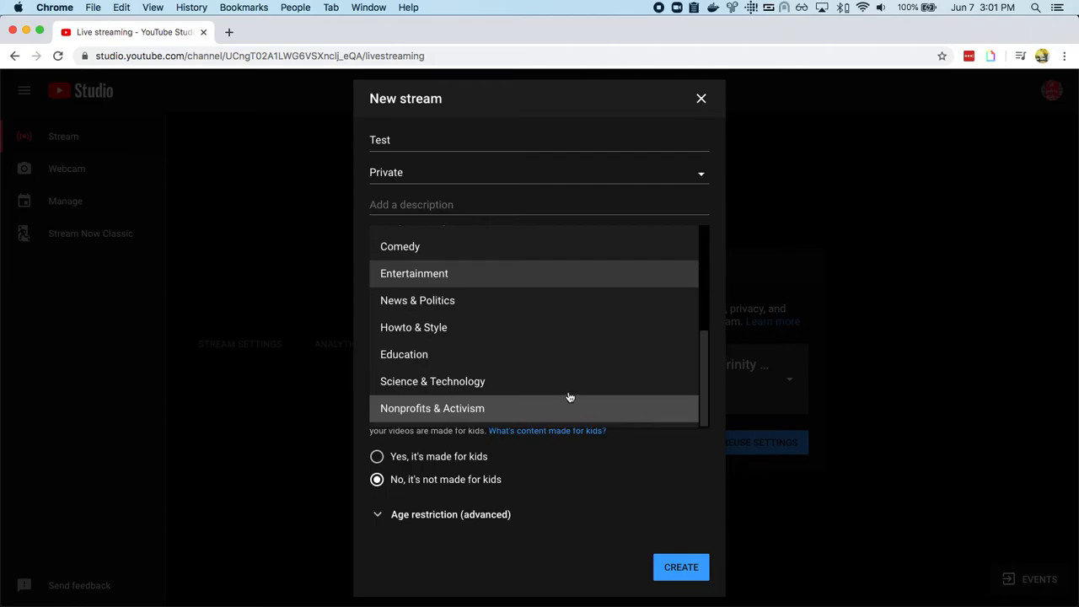
scroll(496, 341, up, 5)
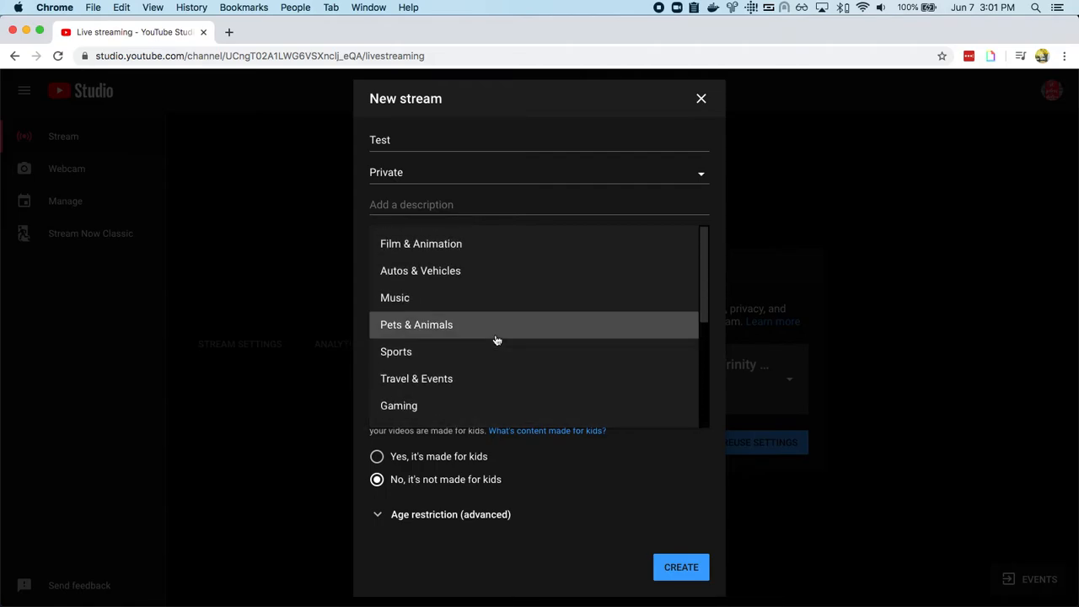
scroll(496, 340, down, 5)
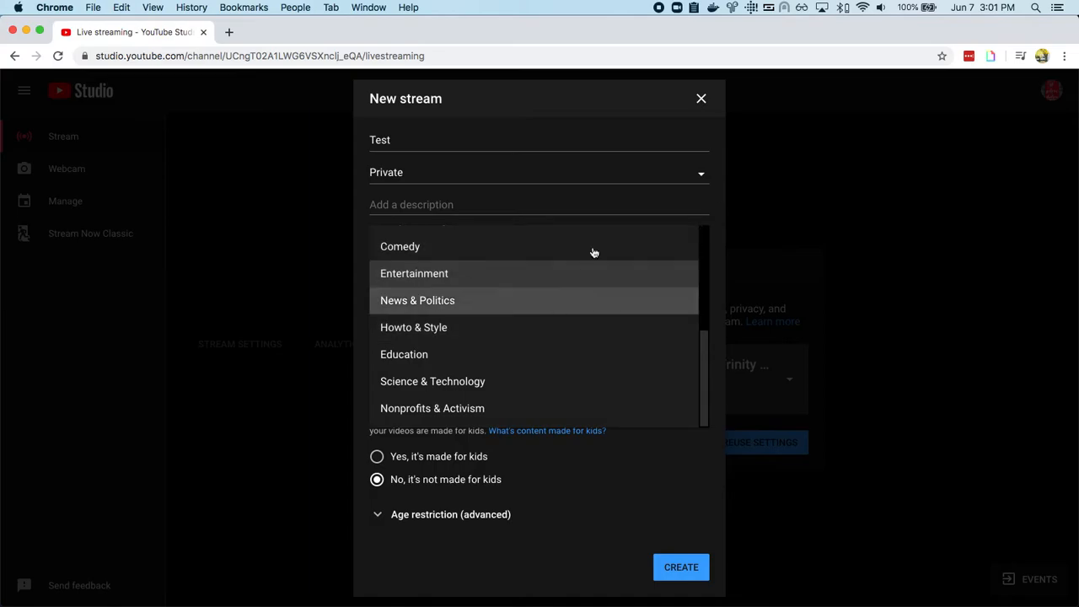
click(712, 210)
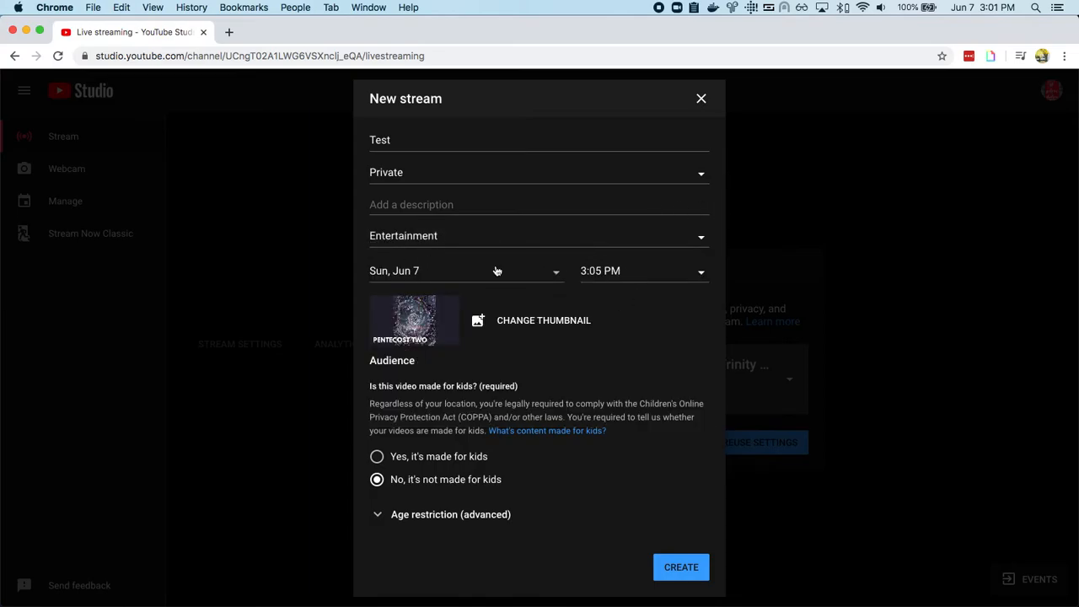
Schedule the stream for Sunday, June 14 at 10:00 AM
click(462, 269)
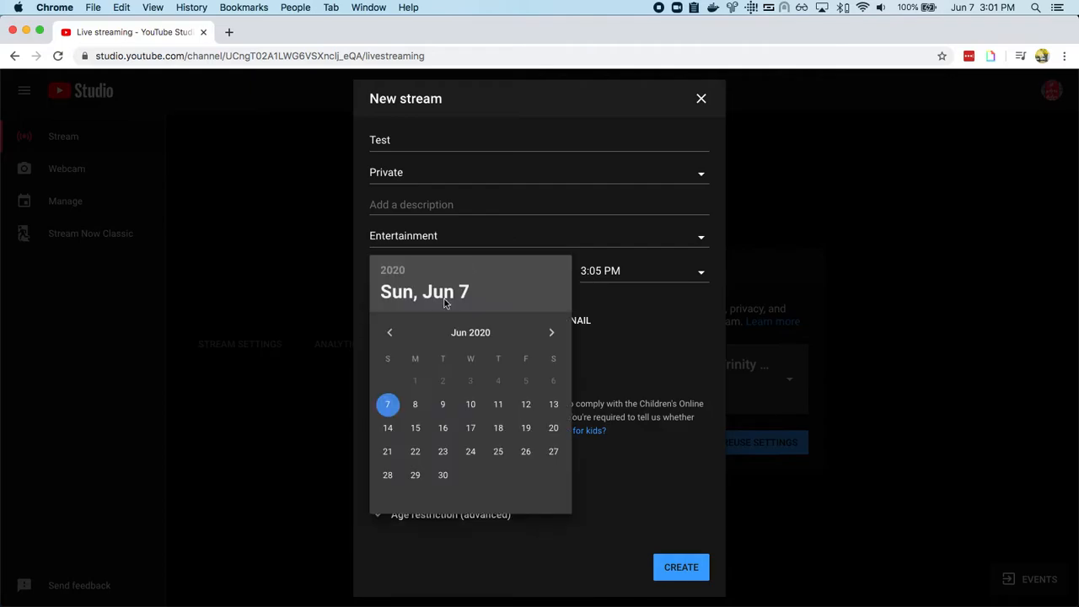
click(384, 428)
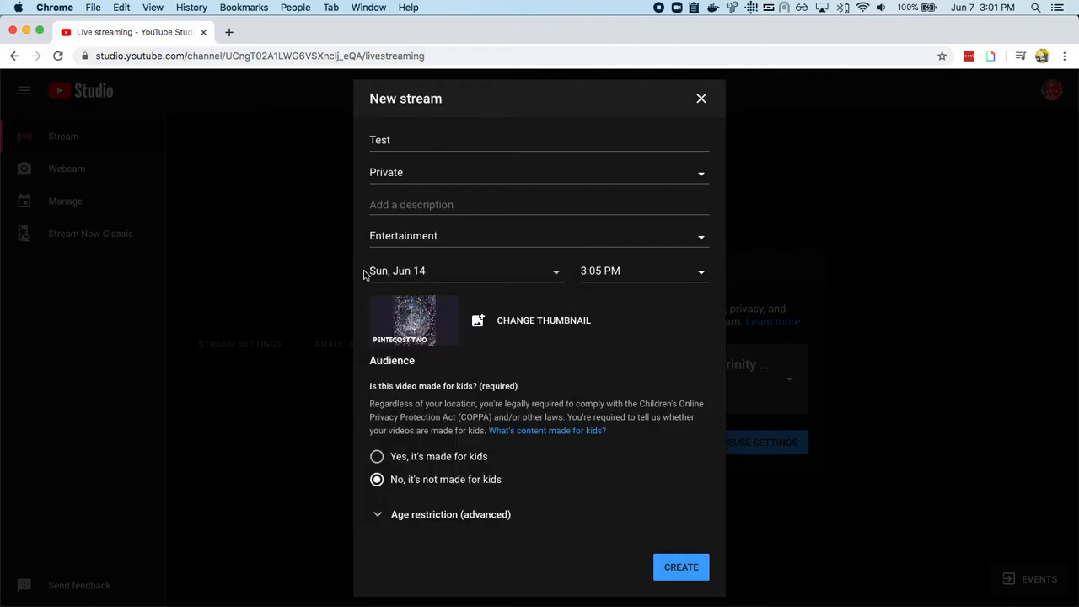
click(624, 273)
scroll(604, 304, up, 8)
scroll(605, 301, up, 12)
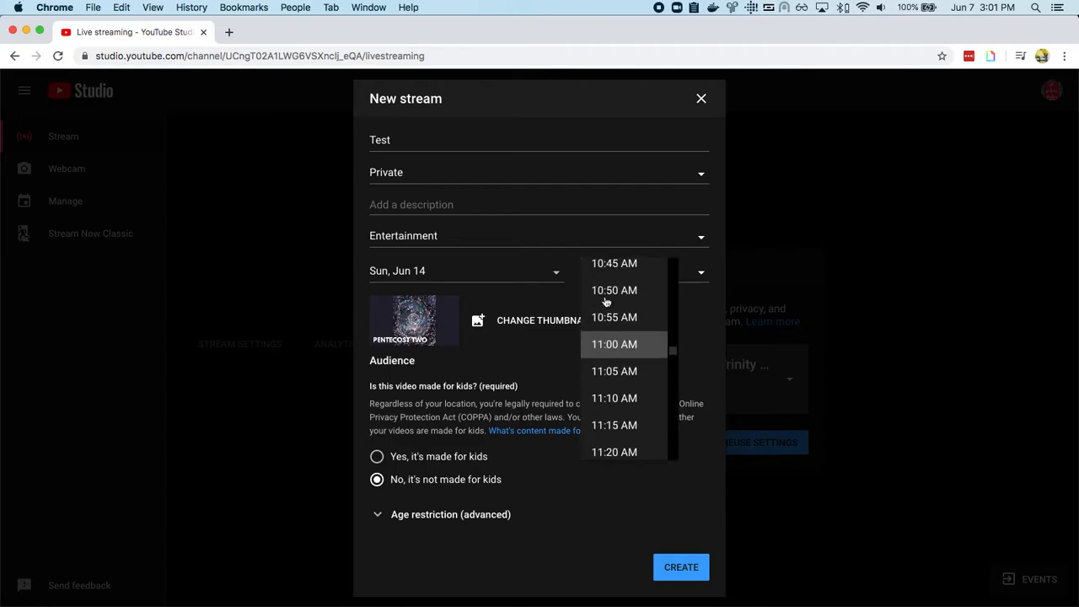
scroll(605, 301, up, 3)
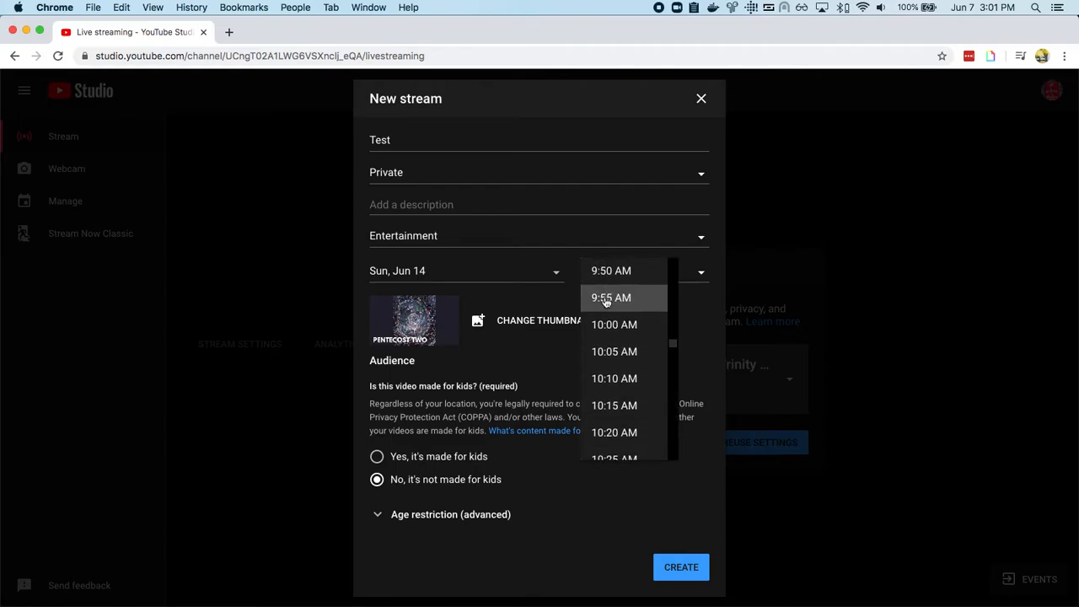
click(607, 322)
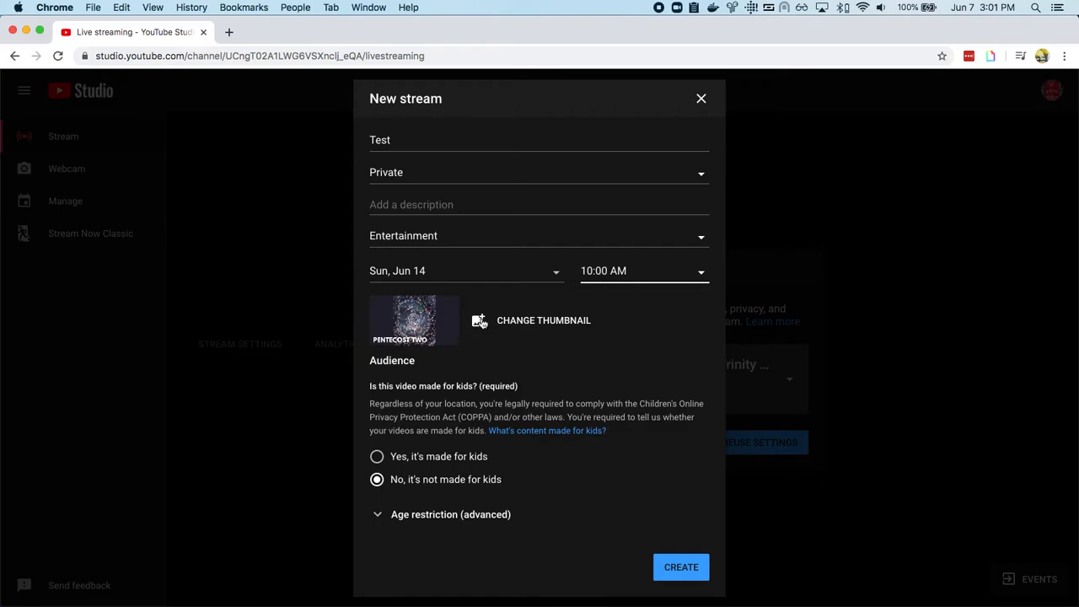
Look at the thumbnail file chooser, cancel it, and create the stream with the existing thumbnail
click(508, 321)
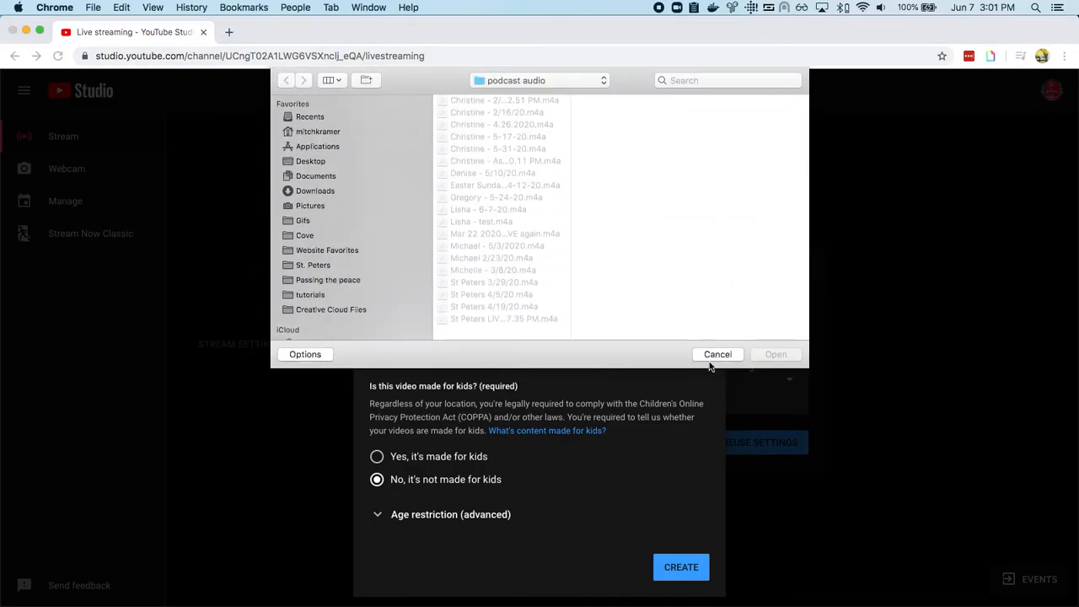
click(715, 355)
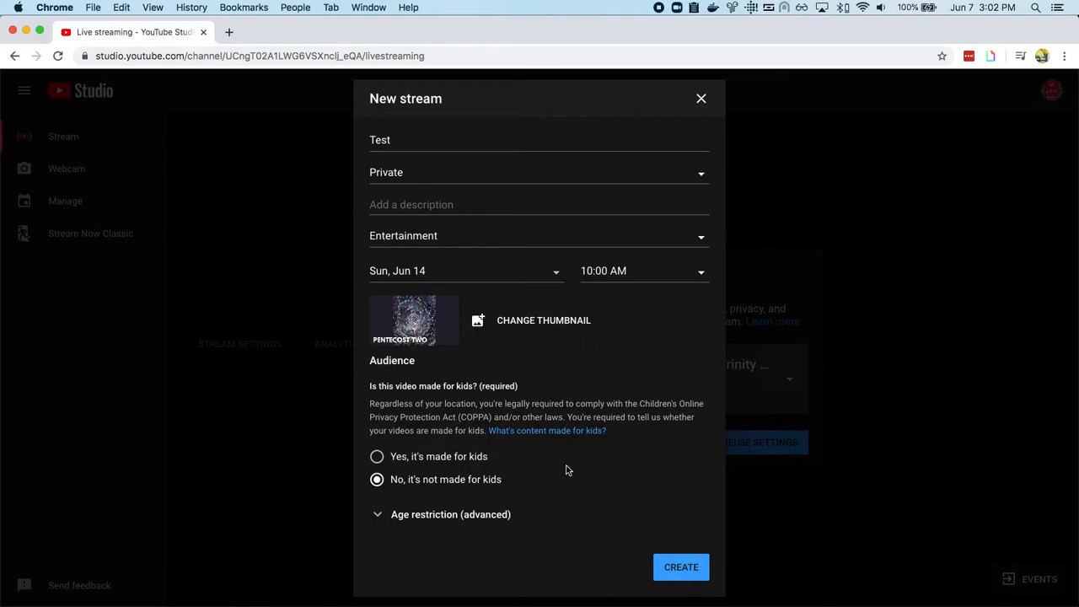
click(681, 566)
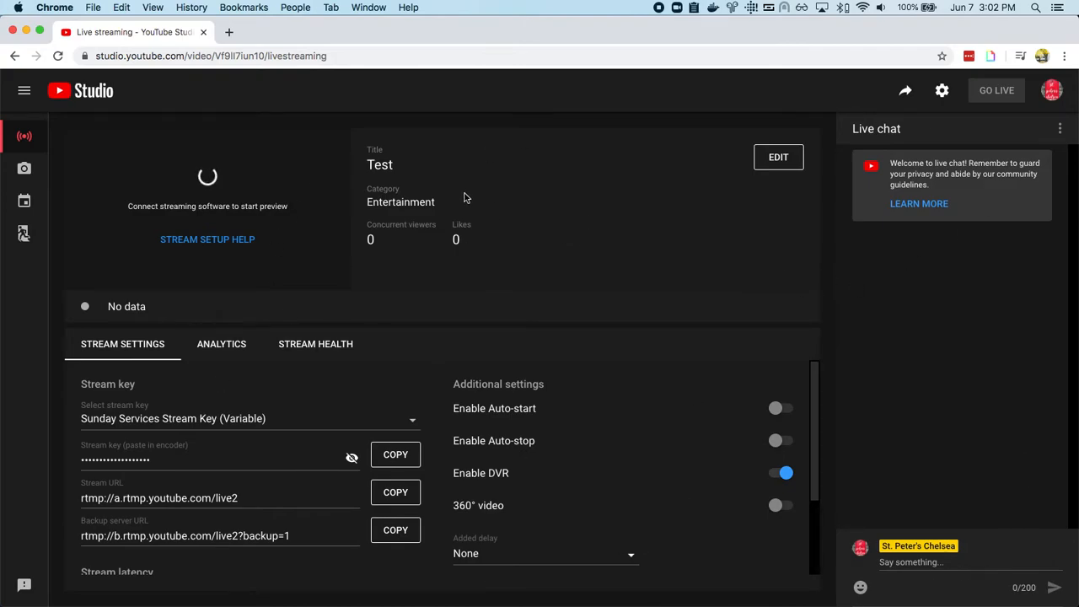
Review the created stream's editable details without saving, and decline the offer to add the site to LastPass
click(775, 165)
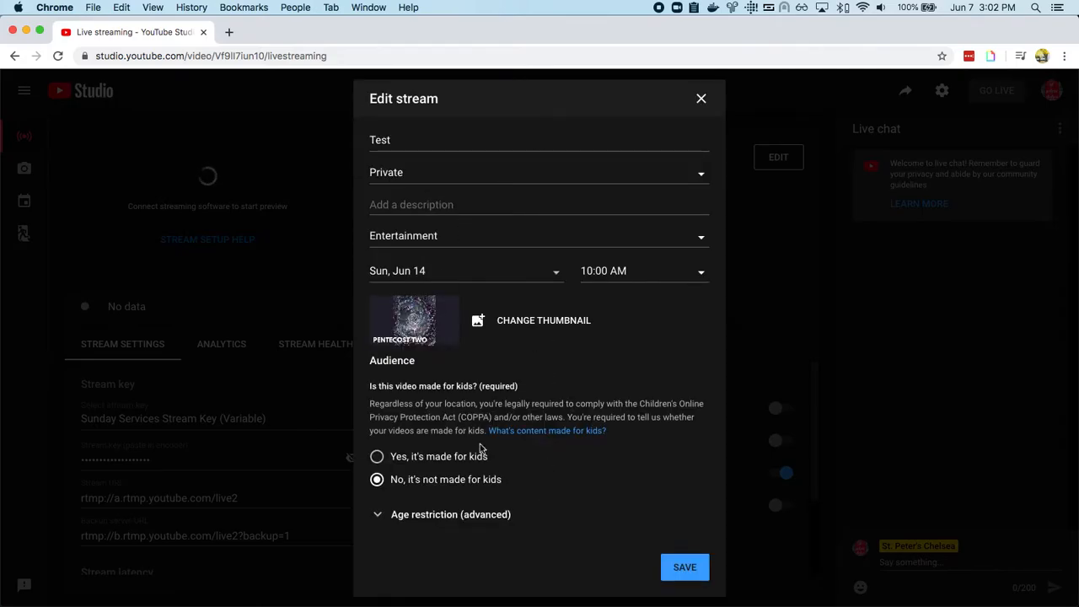
click(702, 101)
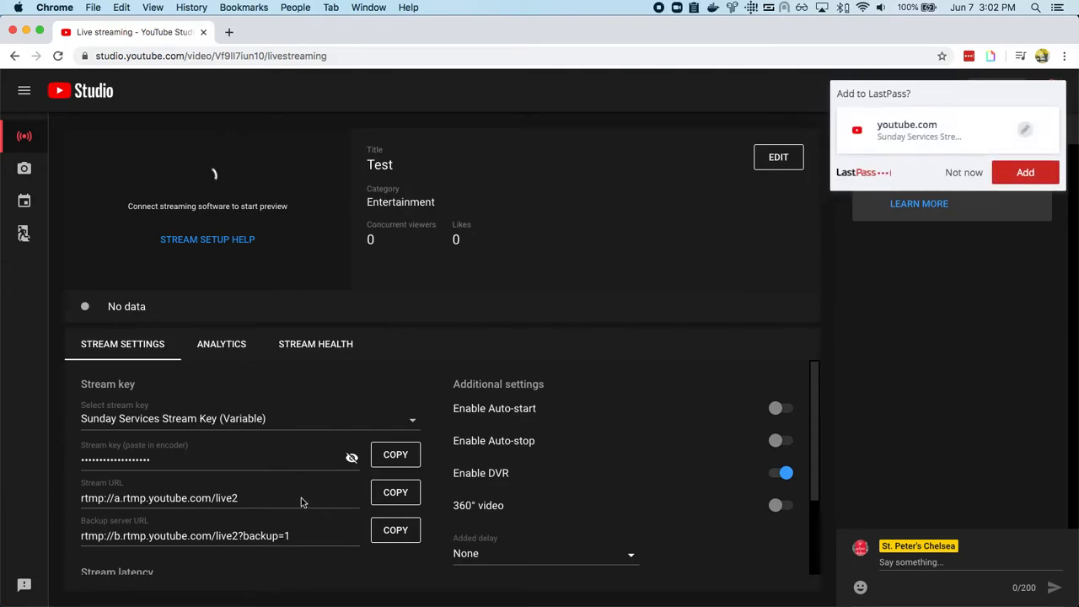
click(963, 176)
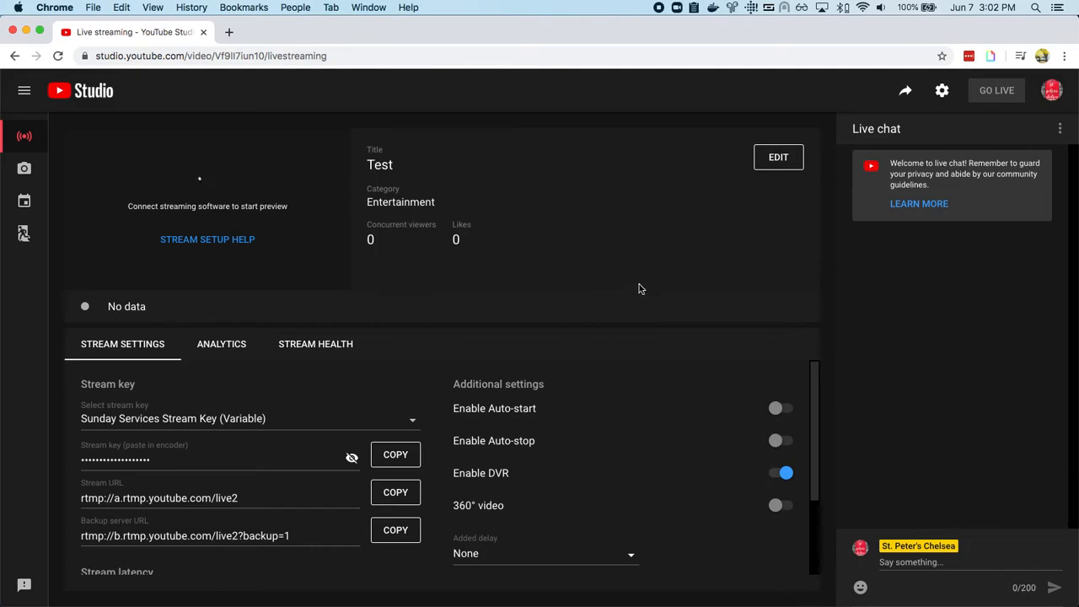
Switch to Zoom, start the recurring St. Peter's Chelsea Live Service meeting and take it out of full screen
key(ctrl+Right)
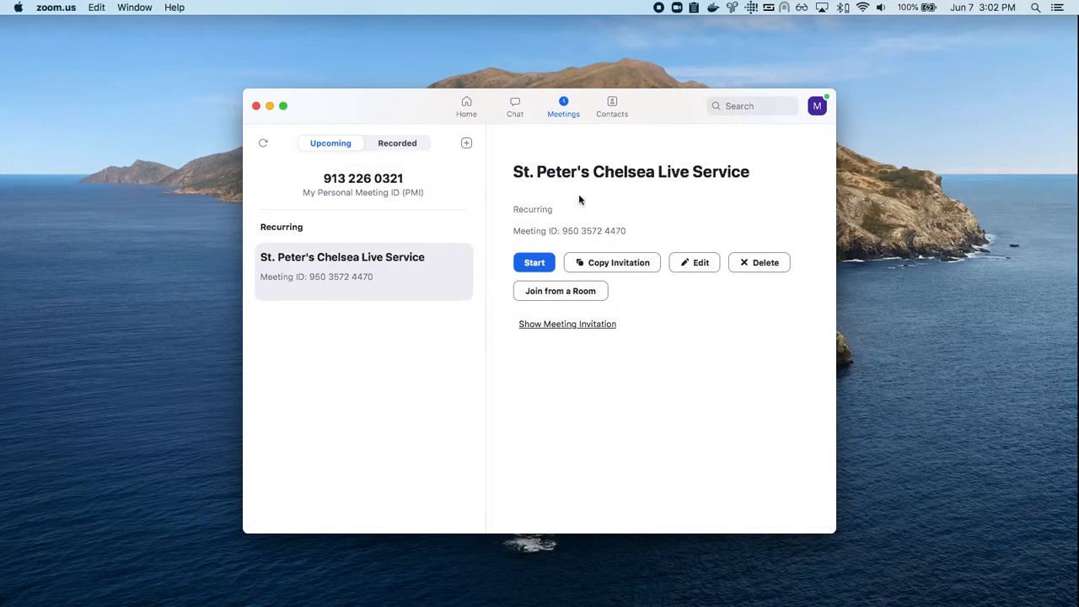
drag(410, 99, 448, 88)
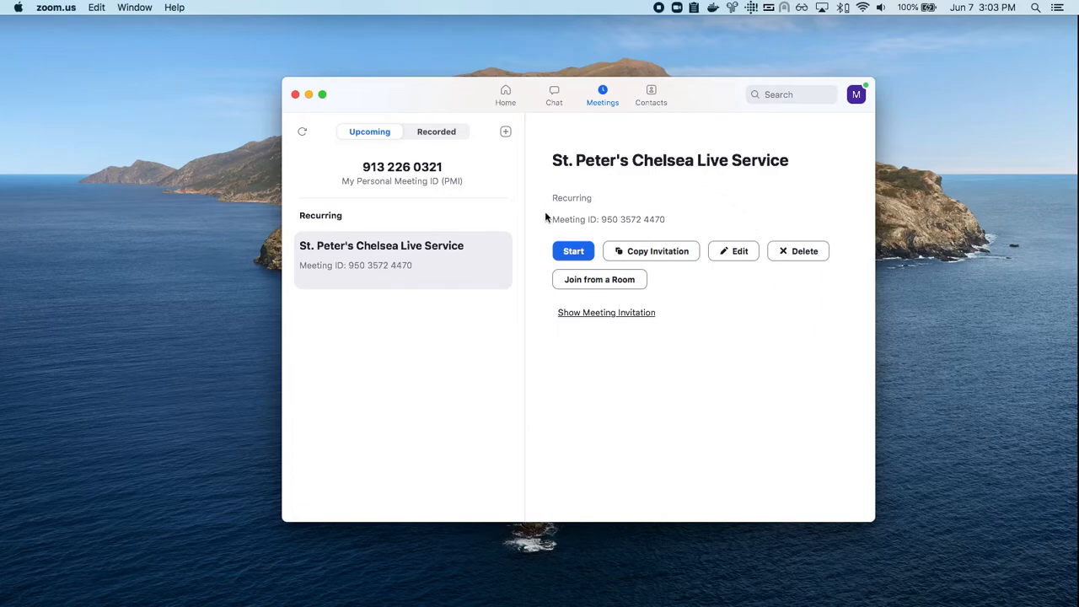
click(576, 252)
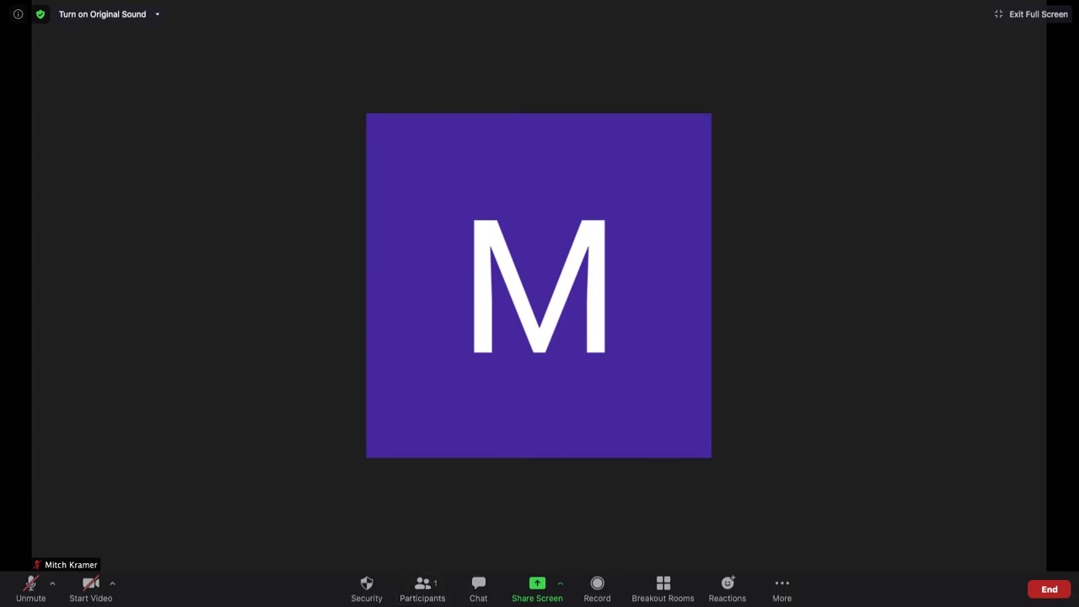
click(1037, 15)
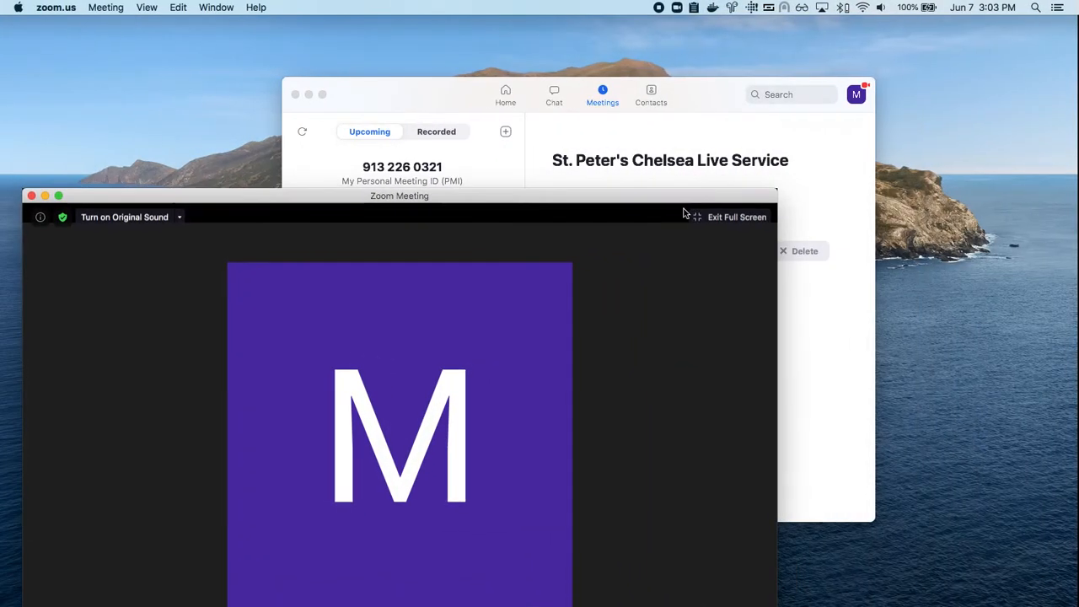
key(alt+super+f)
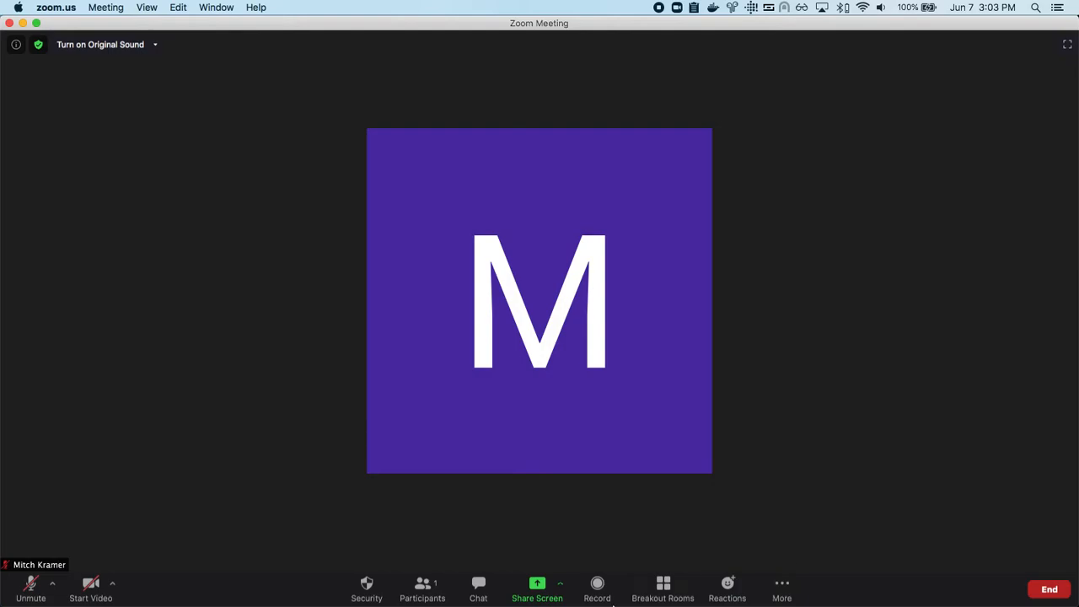
Show the participants list beside a narrowed Zoom meeting window, and close the list again
click(427, 585)
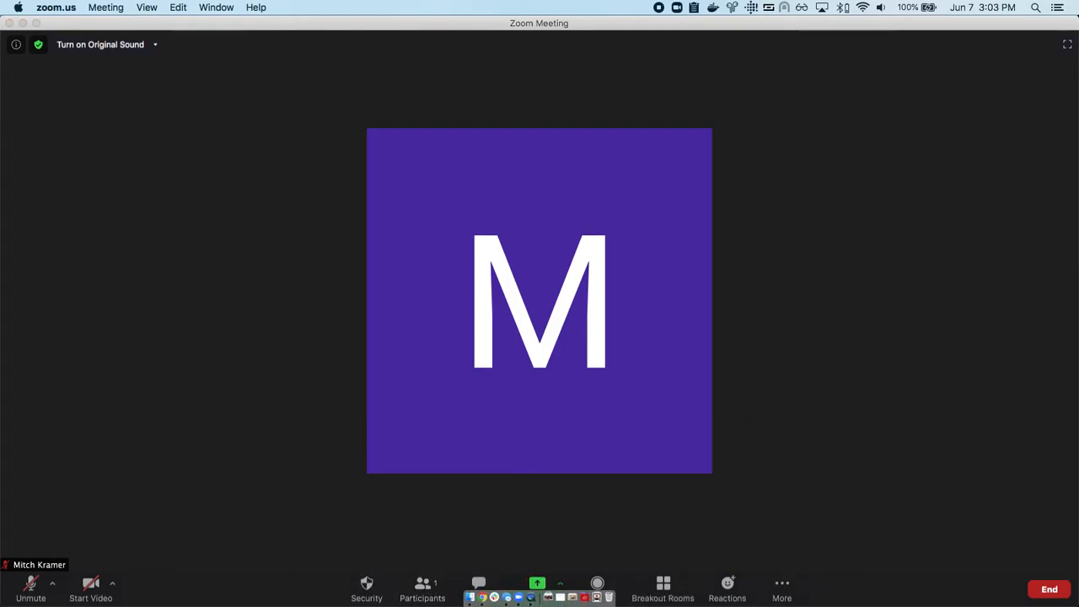
drag(674, 327, 918, 44)
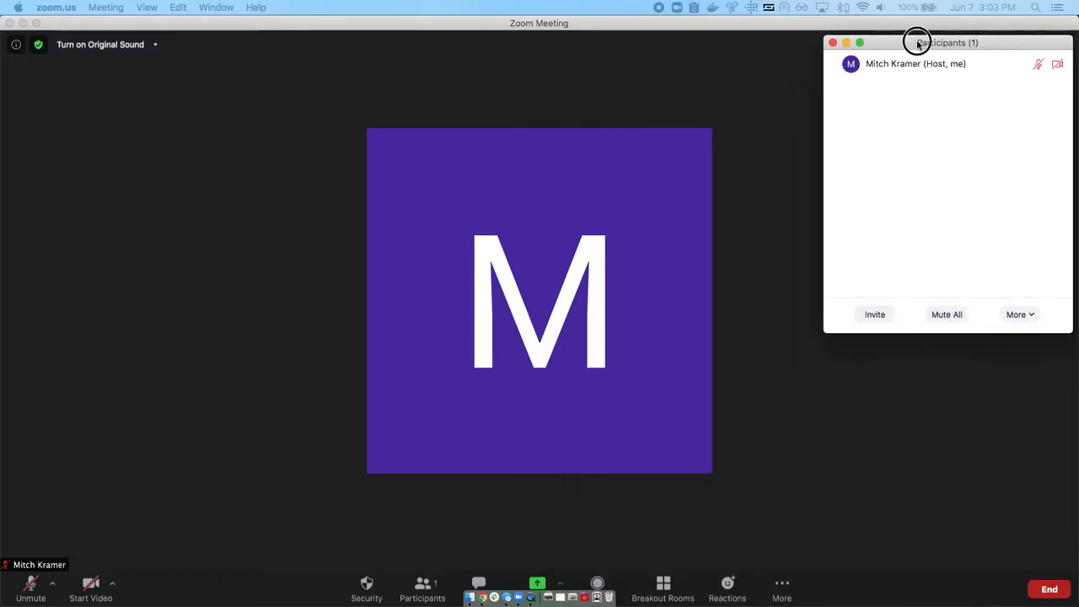
click(713, 53)
drag(1077, 17, 823, 7)
mouse_move(1020, 66)
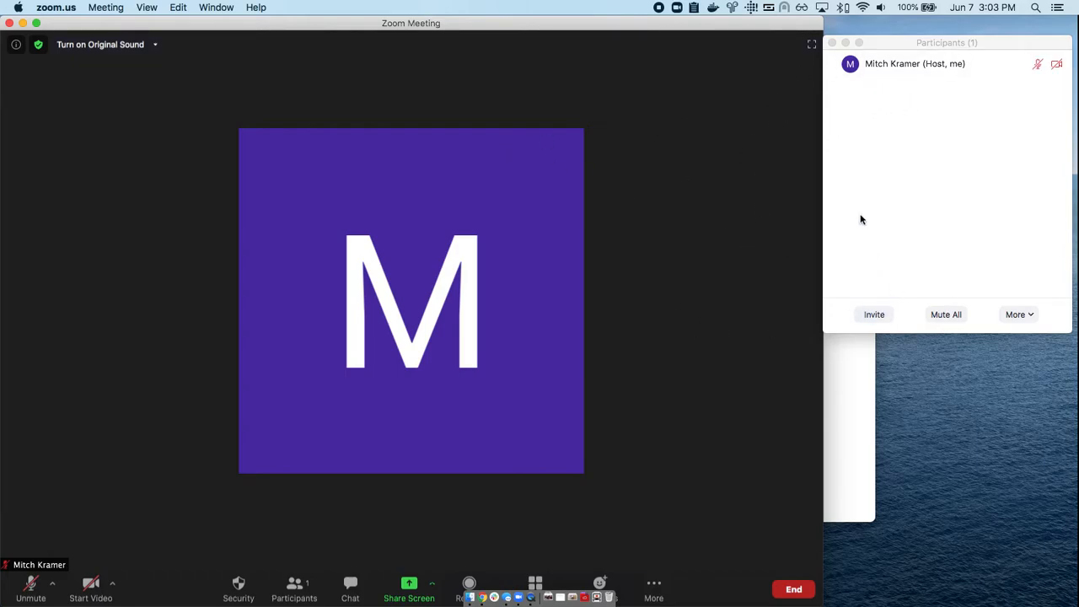
click(831, 43)
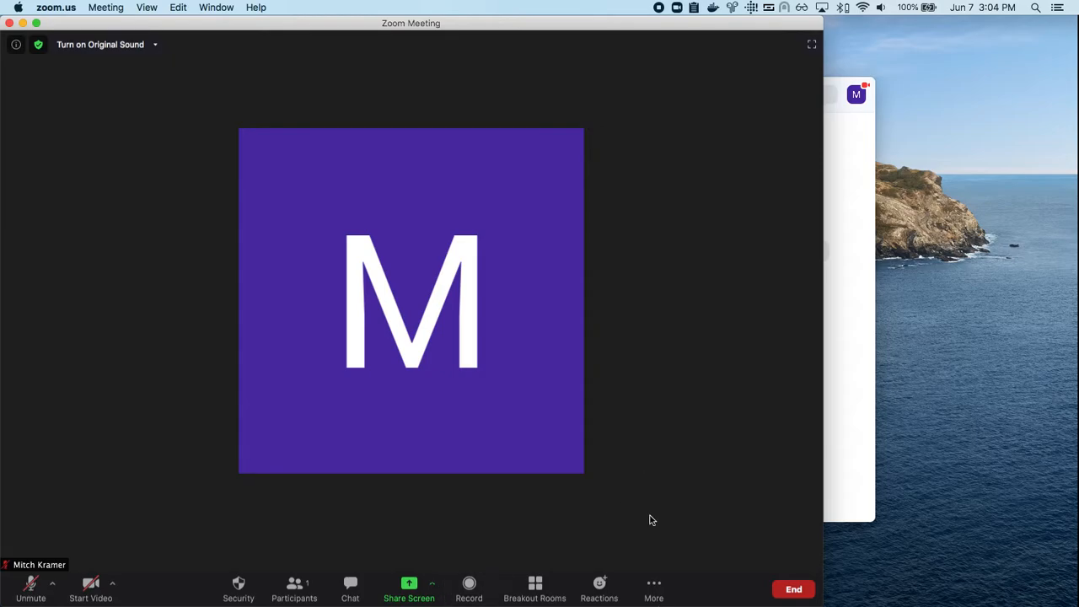
Try to live stream the meeting with Zoom's Live on YouTube option, and close the Google account chooser
click(655, 596)
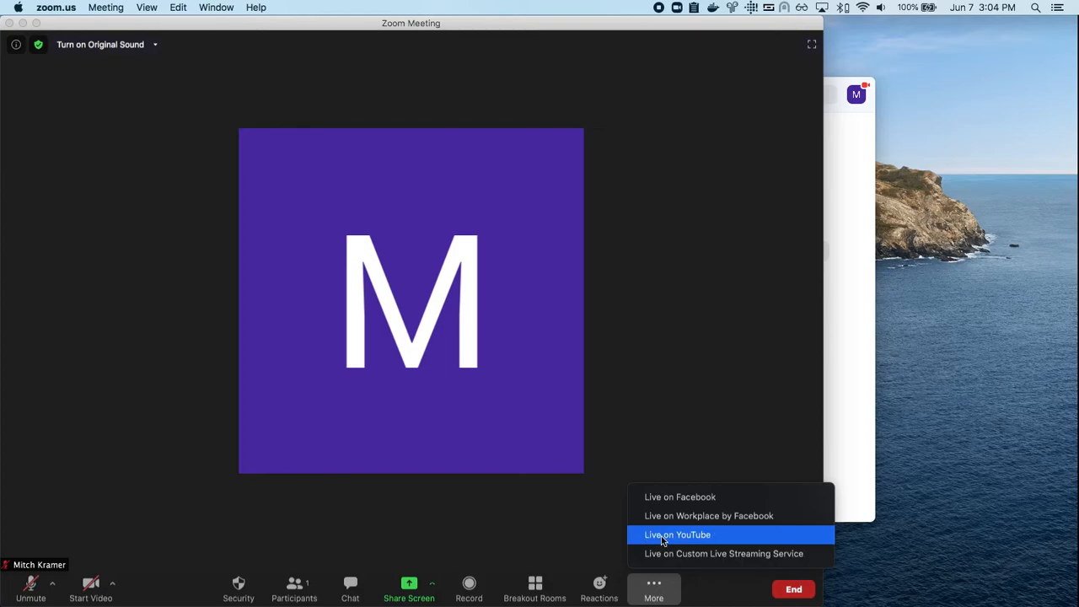
click(712, 536)
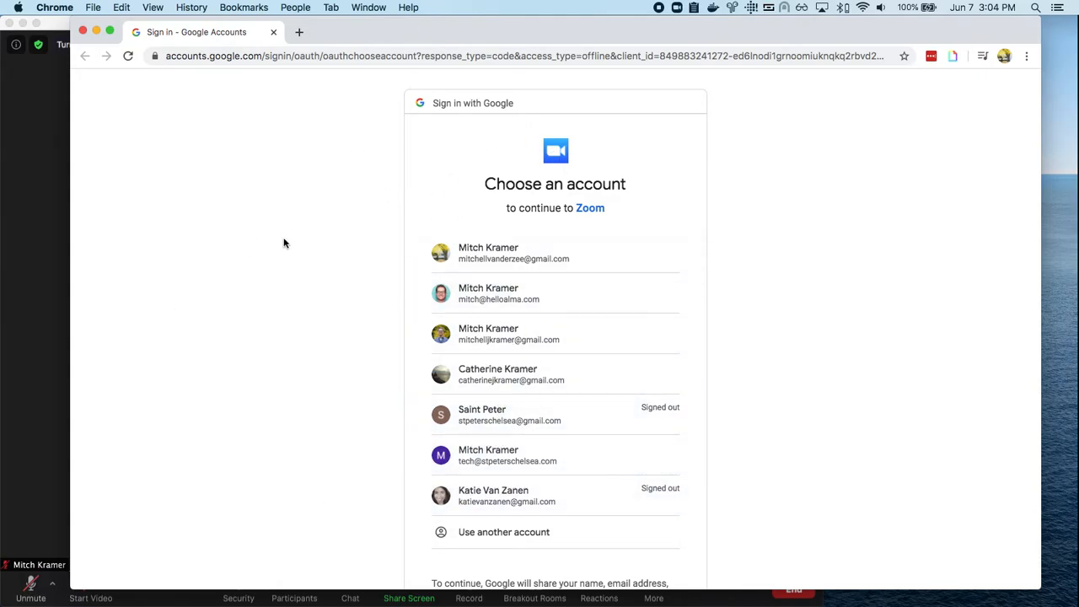
click(272, 33)
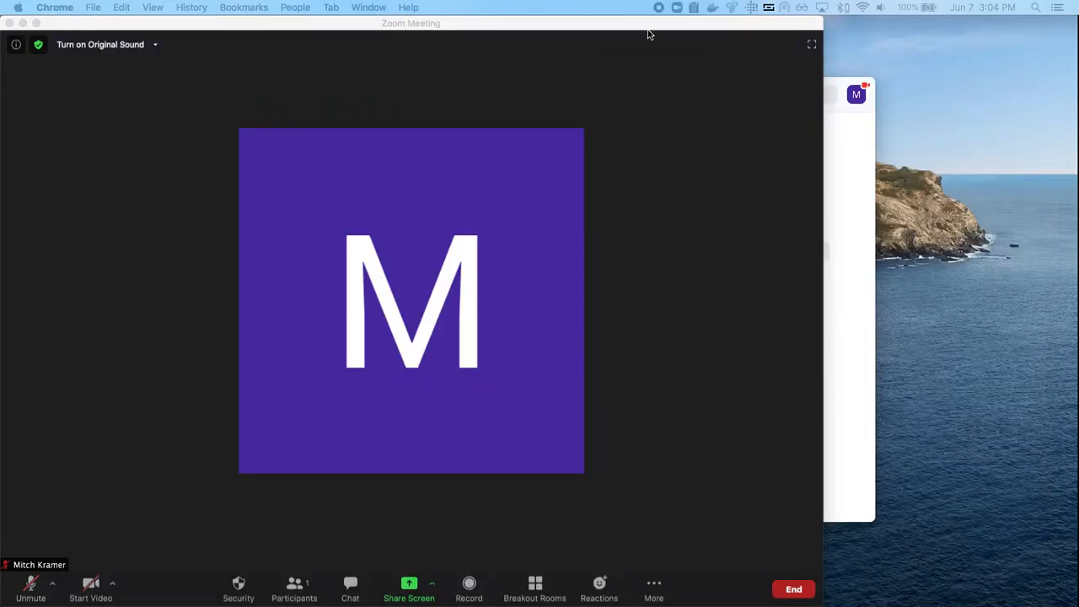
mouse_move(820, 605)
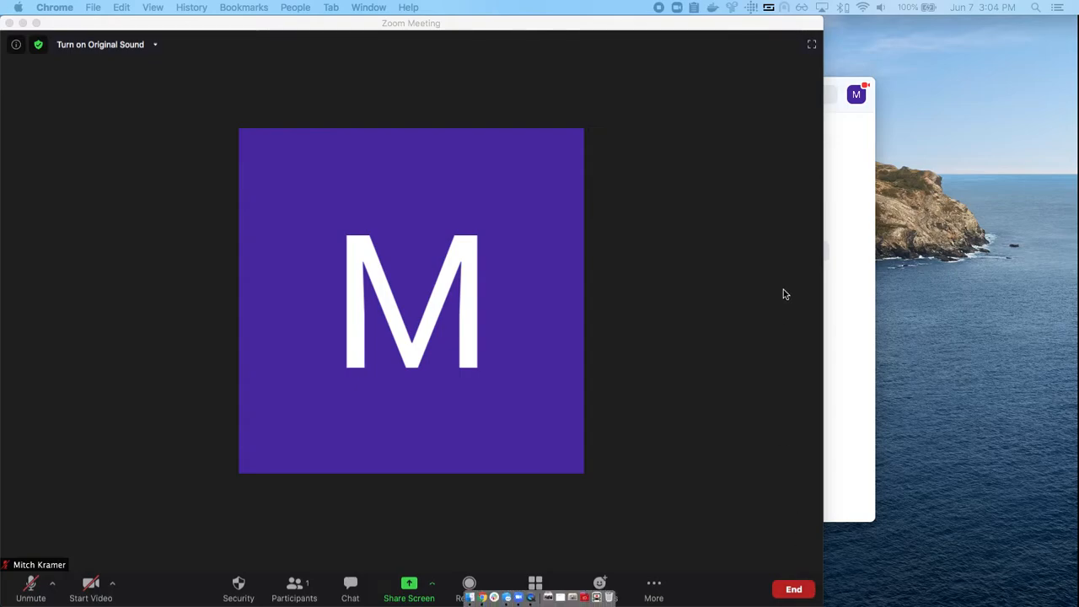
Widen the Zoom meeting window to the full screen width and shorten it to end above the Dock
click(823, 19)
drag(823, 17, 1075, 4)
mouse_move(822, 603)
mouse_down()
mouse_move(818, 571)
mouse_move(822, 590)
mouse_up()
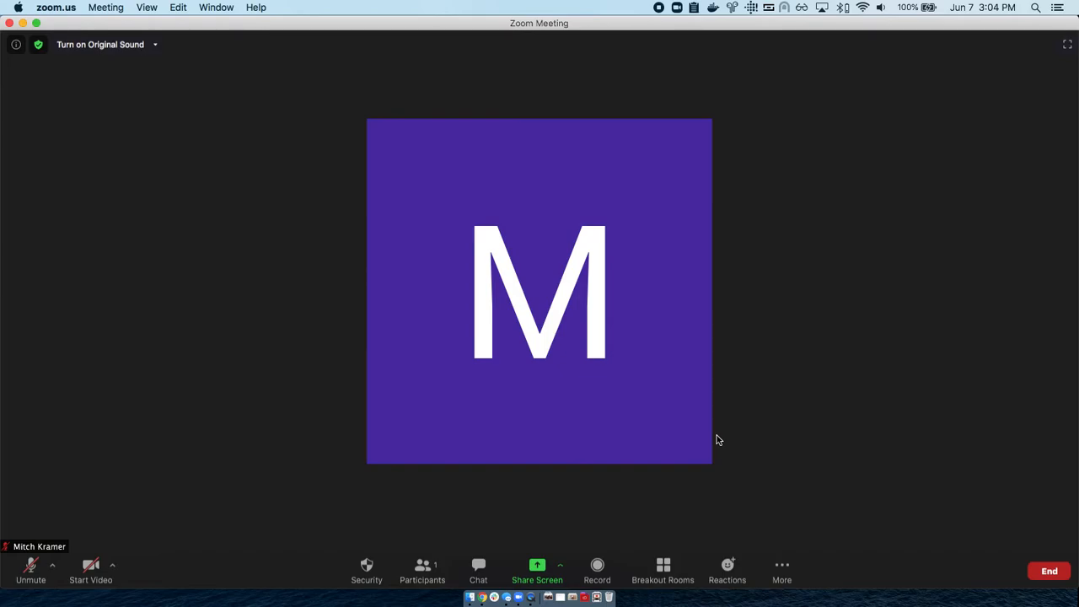
Check the Test stream in YouTube Studio, and start streaming the Zoom meeting to the custom live streaming service
key(ctrl+Left)
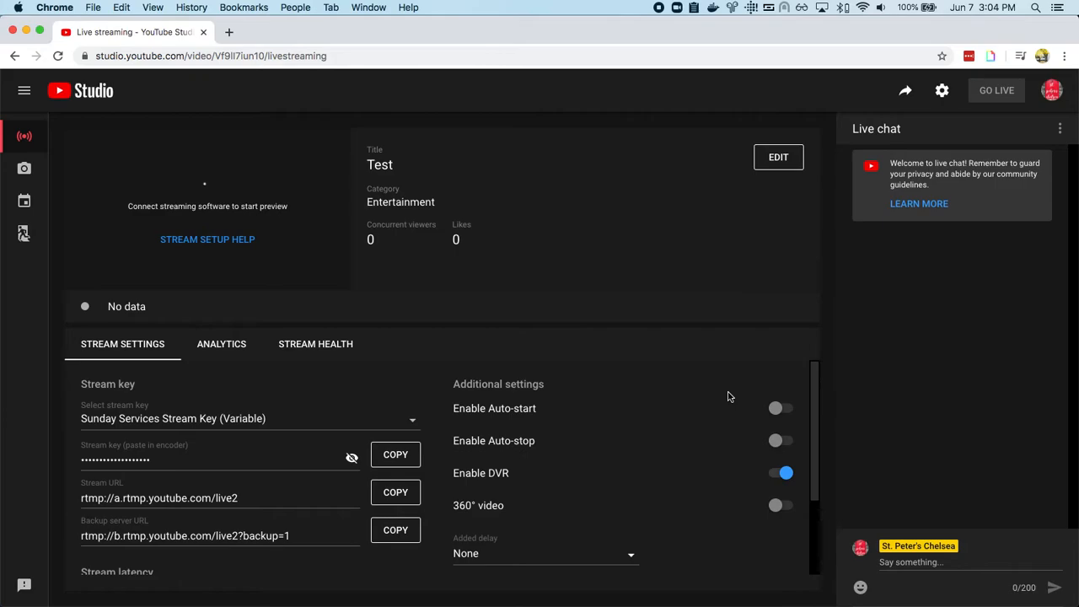
key(ctrl+Right)
click(781, 569)
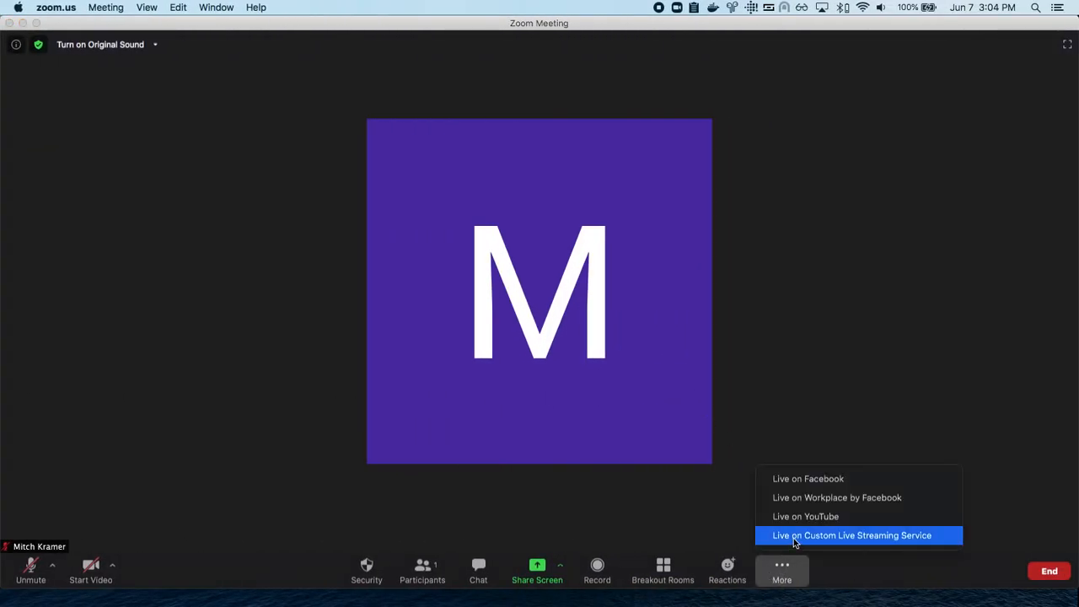
click(795, 536)
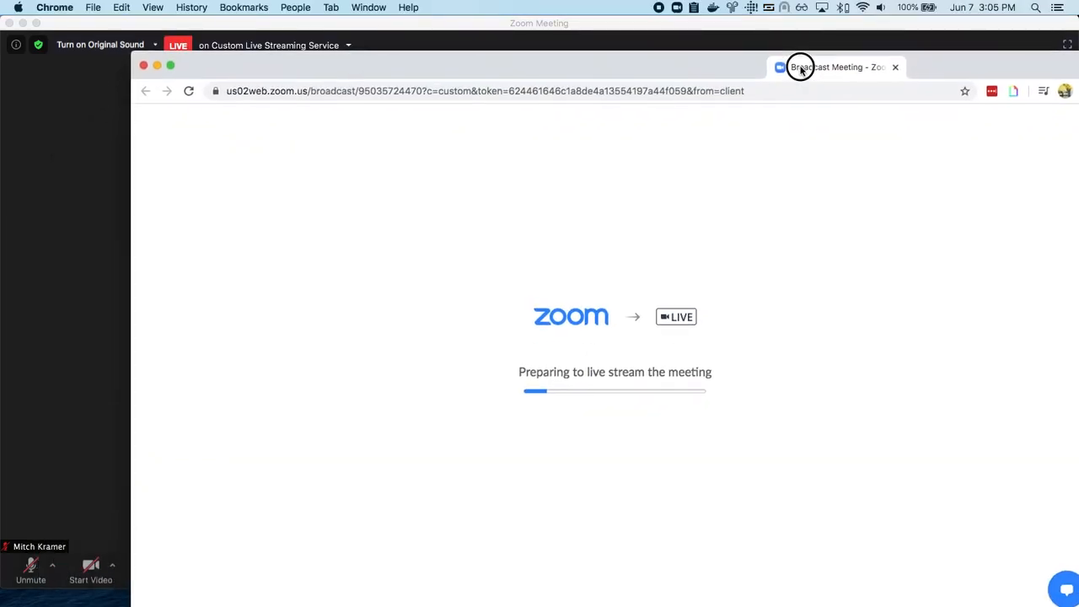
drag(582, 52, 514, 17)
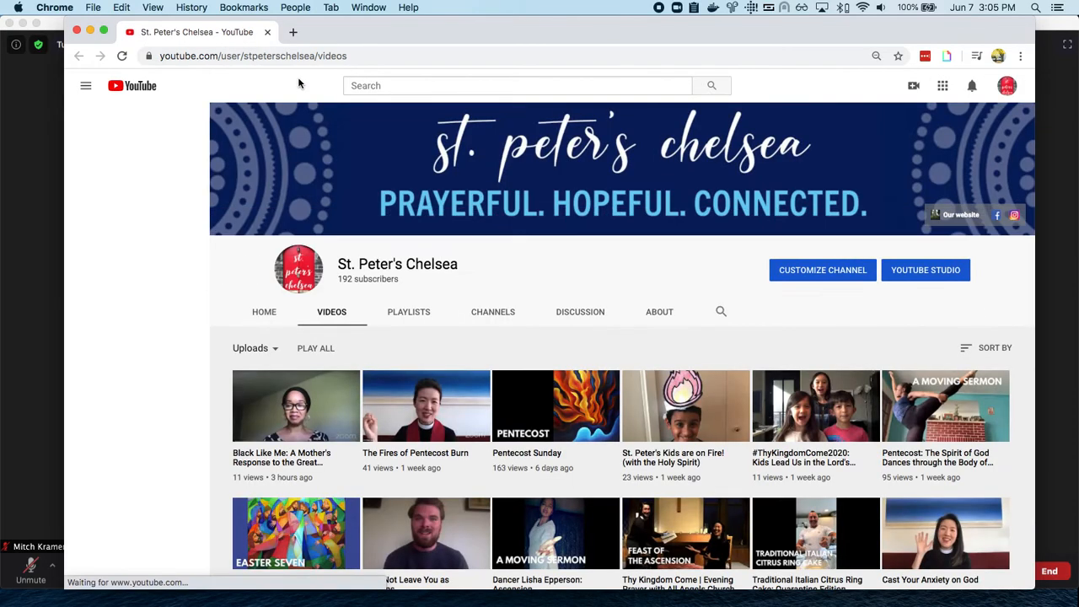
Check the YouTube channel page opened by the broadcast, close it, and return to the stream preview in YouTube Studio
drag(347, 56, 162, 56)
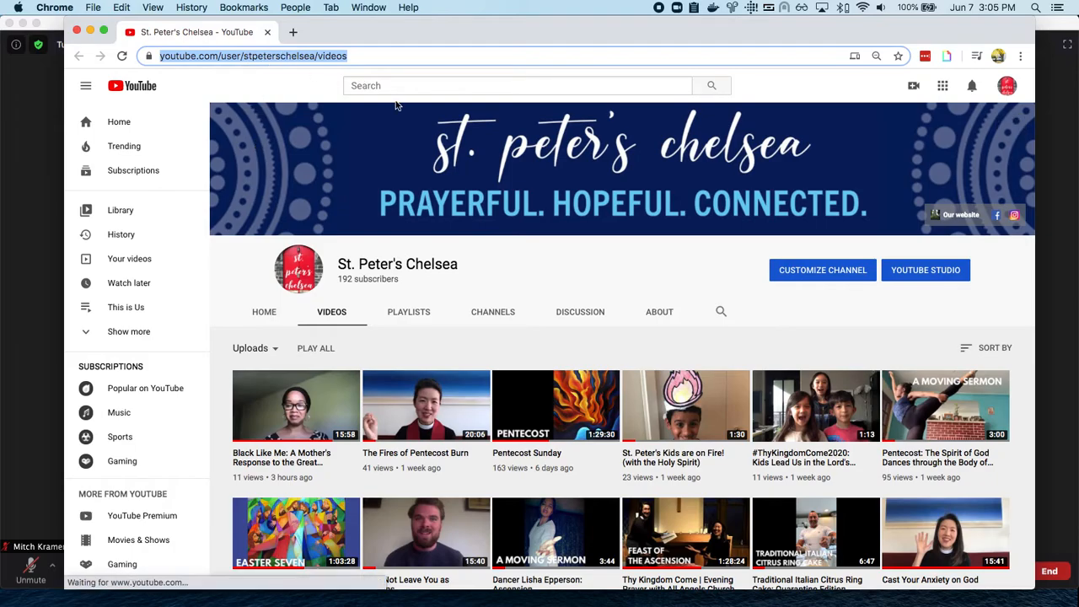
key(ctrl+Left)
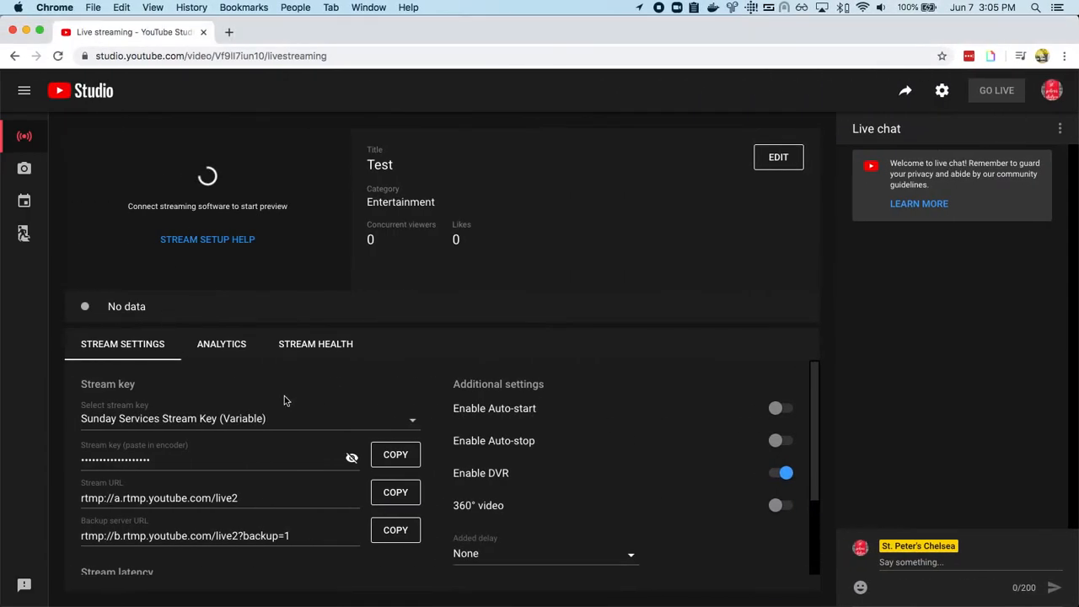
key(ctrl+Right)
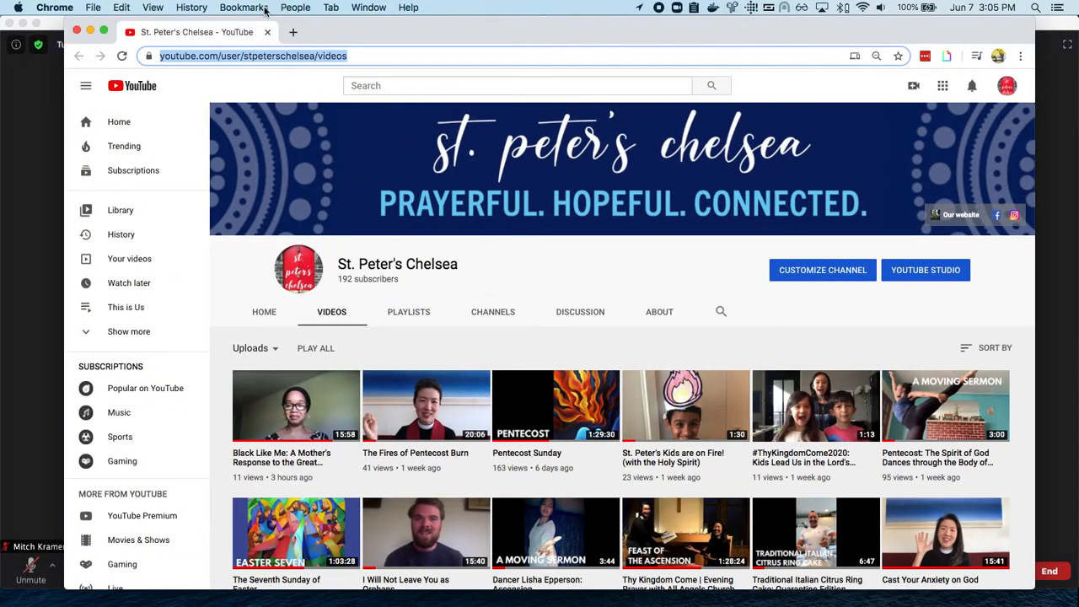
click(268, 32)
key(ctrl+Left)
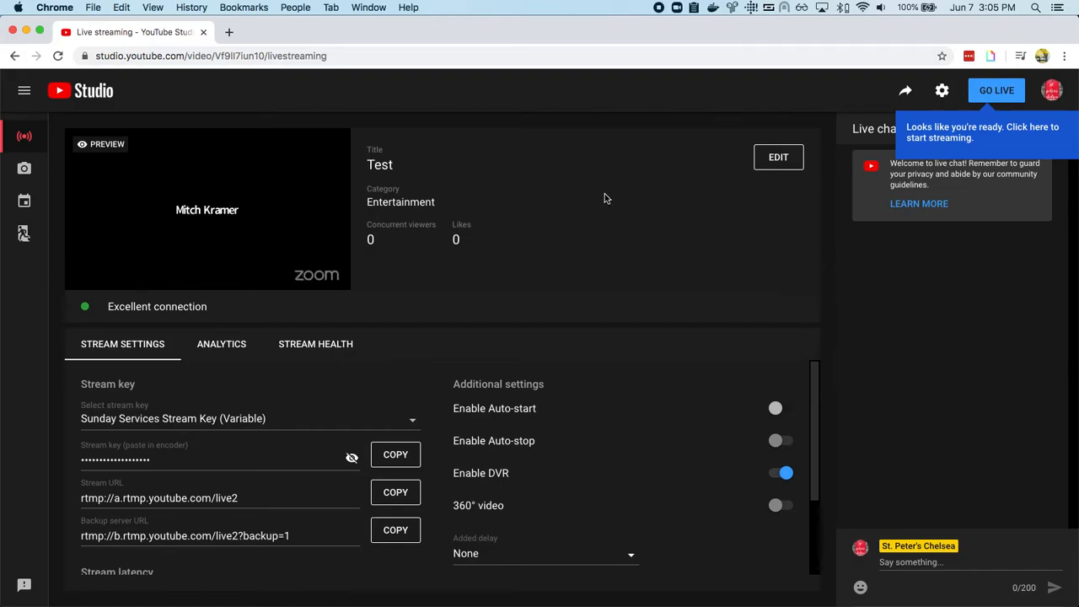
Test the video feed by turning the Zoom camera on, checking the YouTube Studio preview, and turning the camera off
key(ctrl+Right)
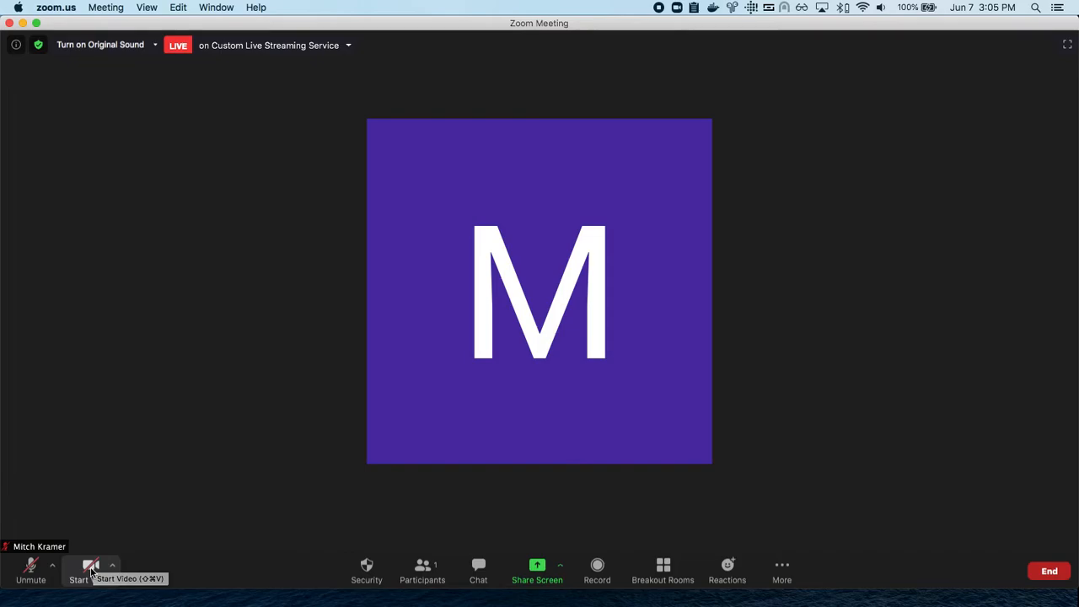
click(91, 572)
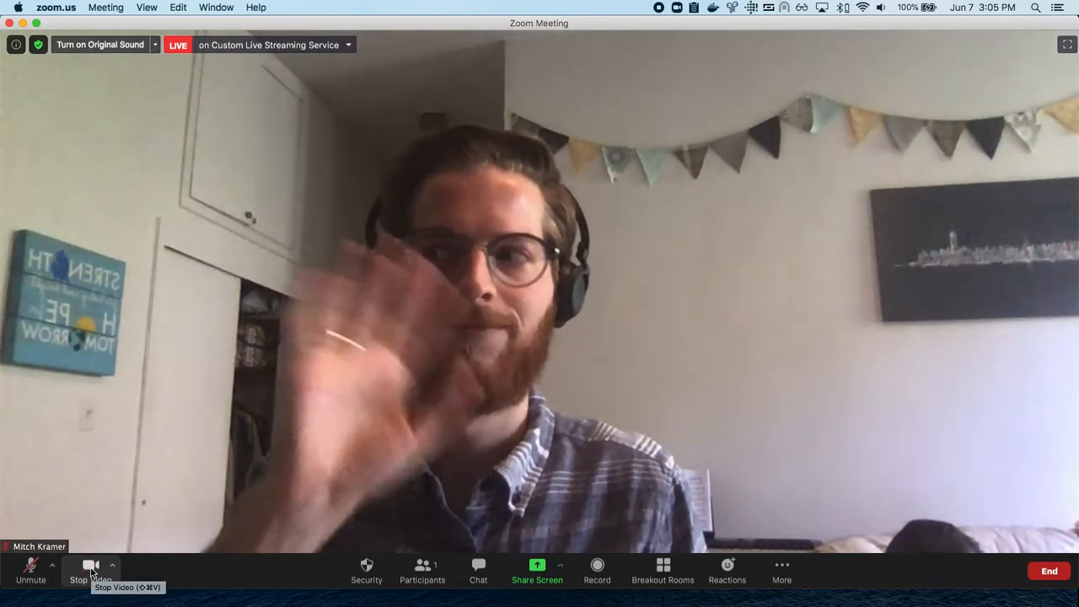
key(ctrl+Left)
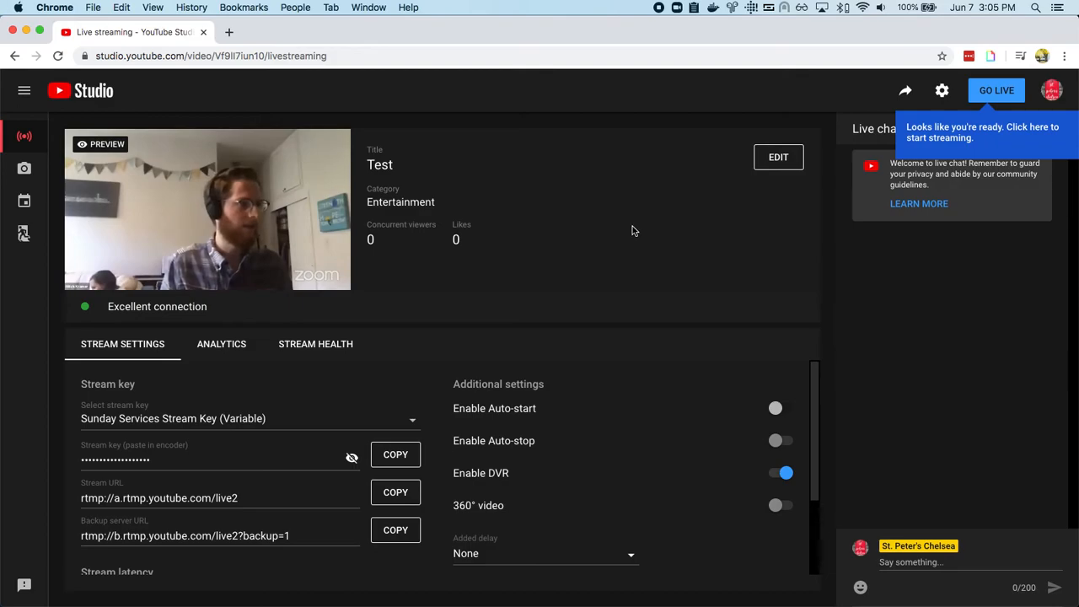
key(ctrl+Right)
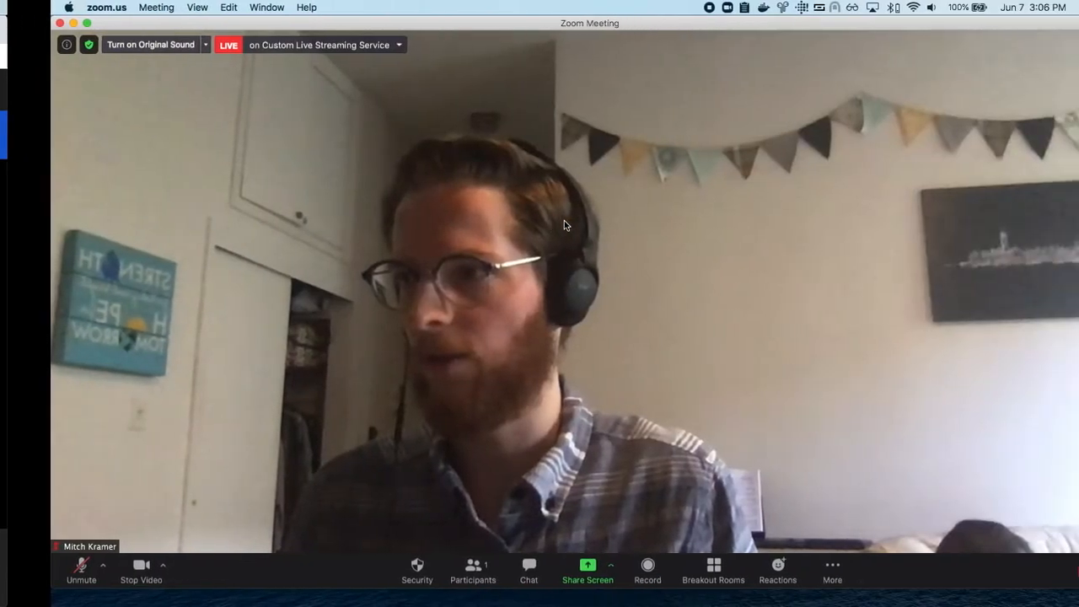
key(ctrl+Left)
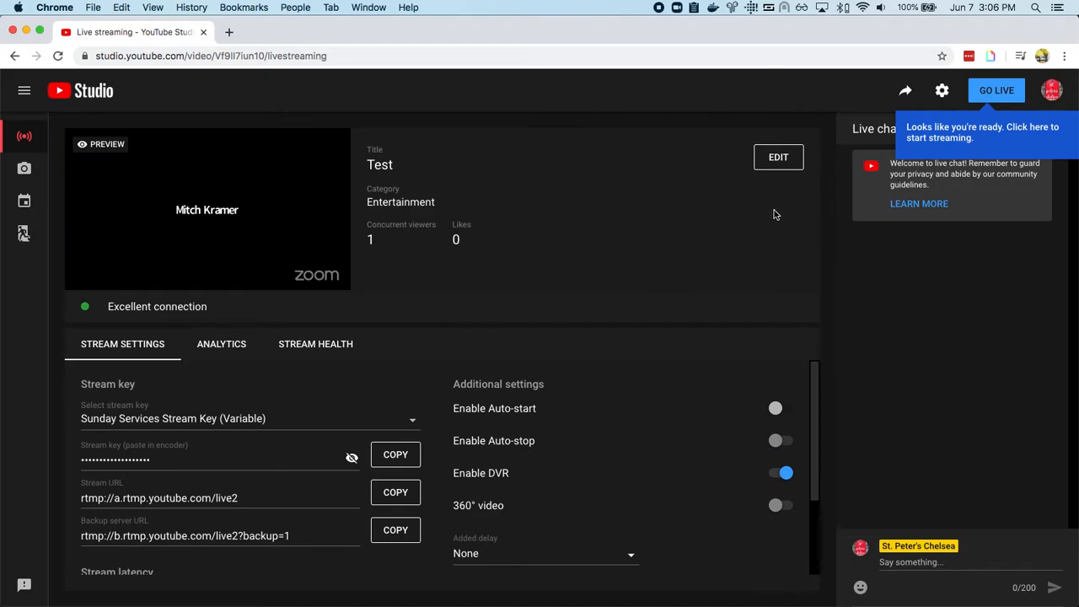
Compare the Zoom meeting with the YouTube Studio preview, and examine the stream settings and the selected stream key
key(ctrl+Right)
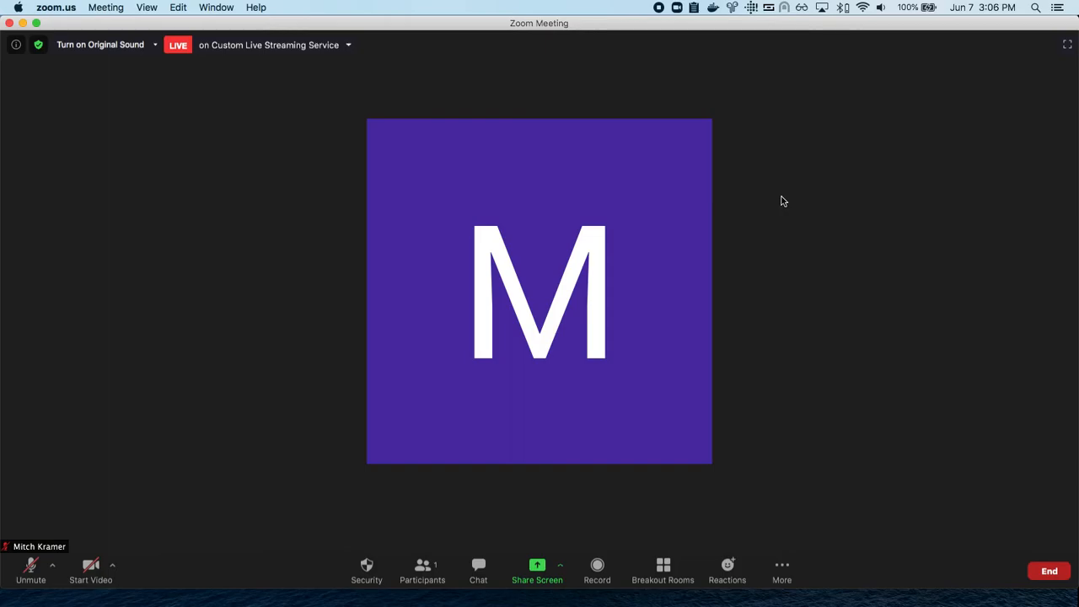
key(ctrl+Left)
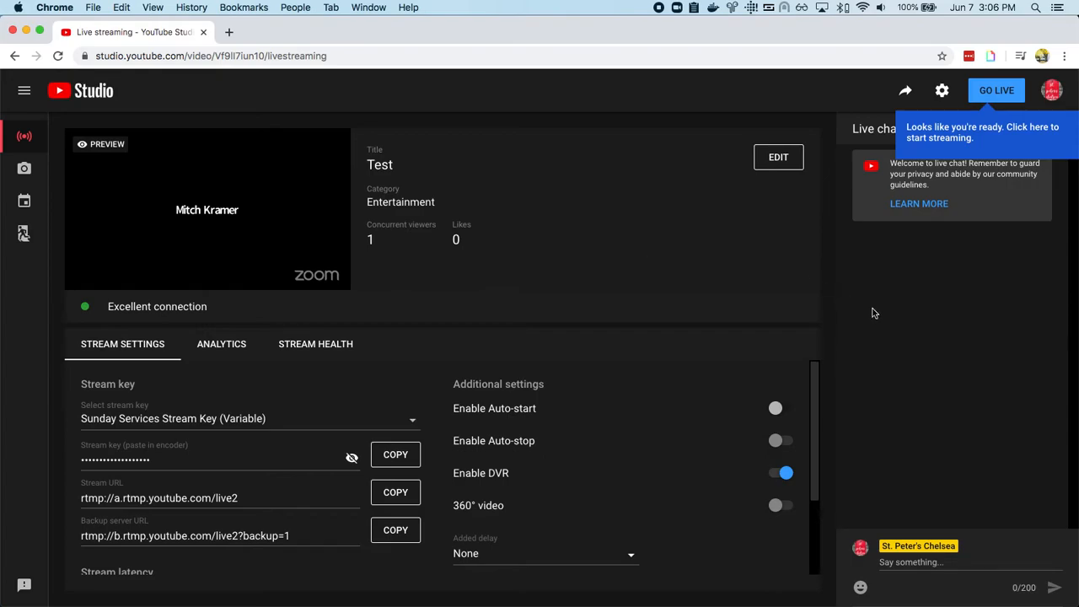
key(ctrl+Right)
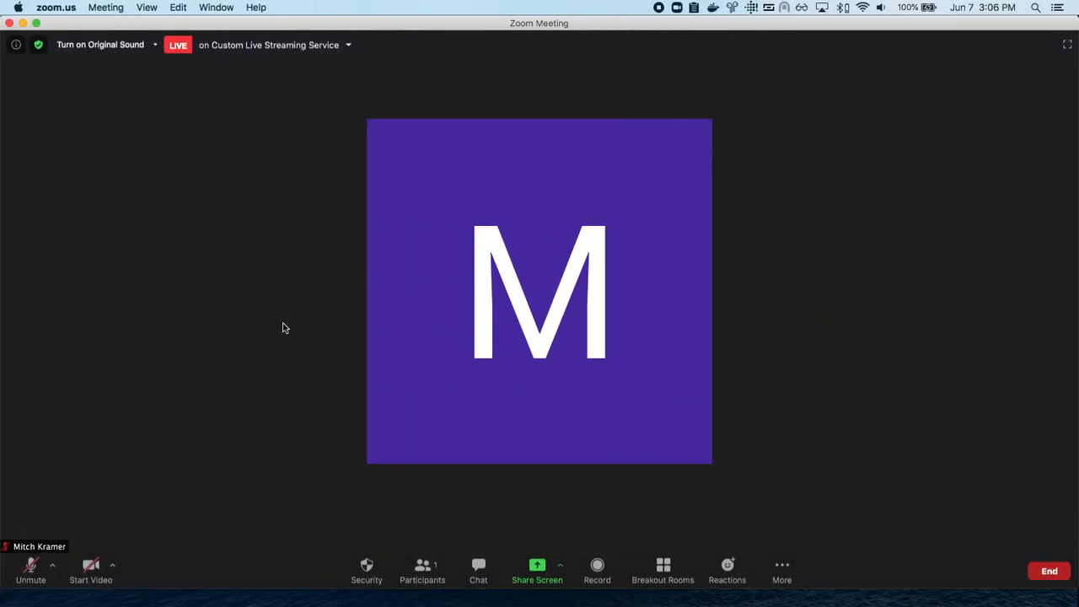
key(ctrl+Left)
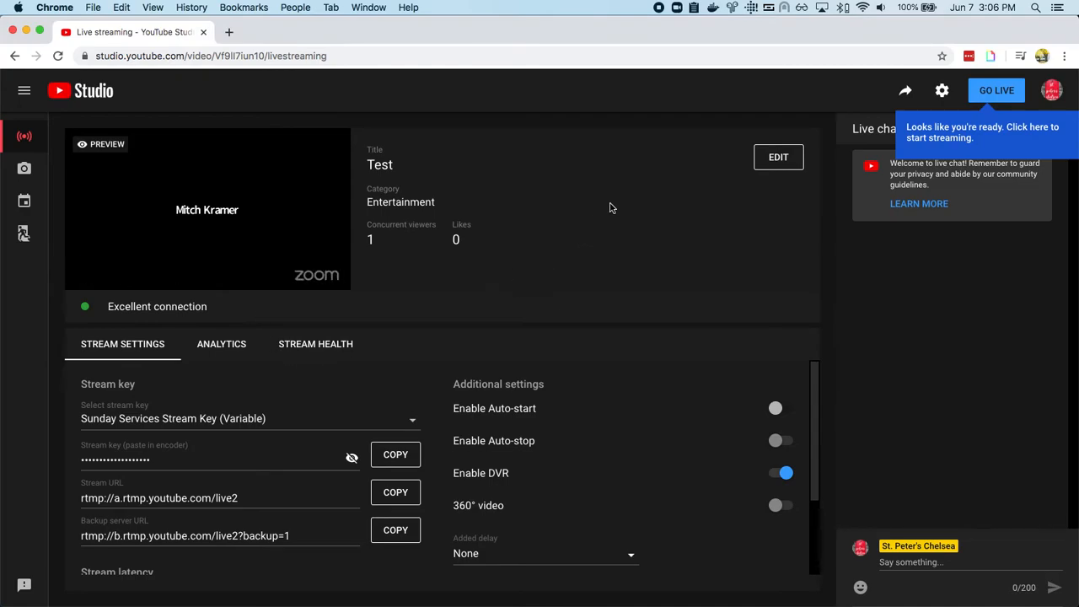
scroll(647, 432, down, 3)
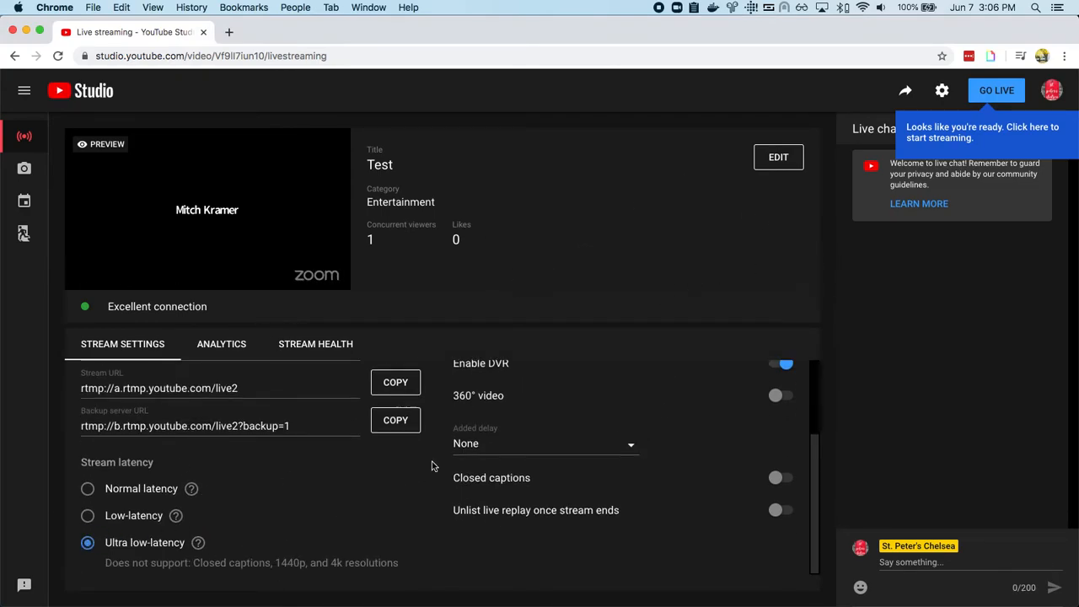
scroll(625, 404, up, 3)
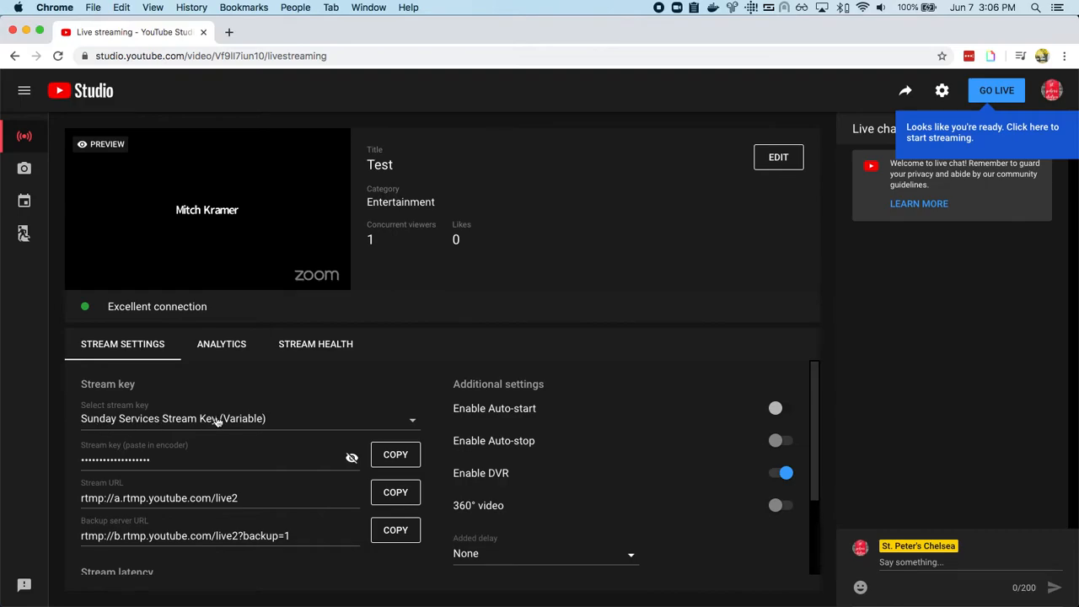
click(294, 421)
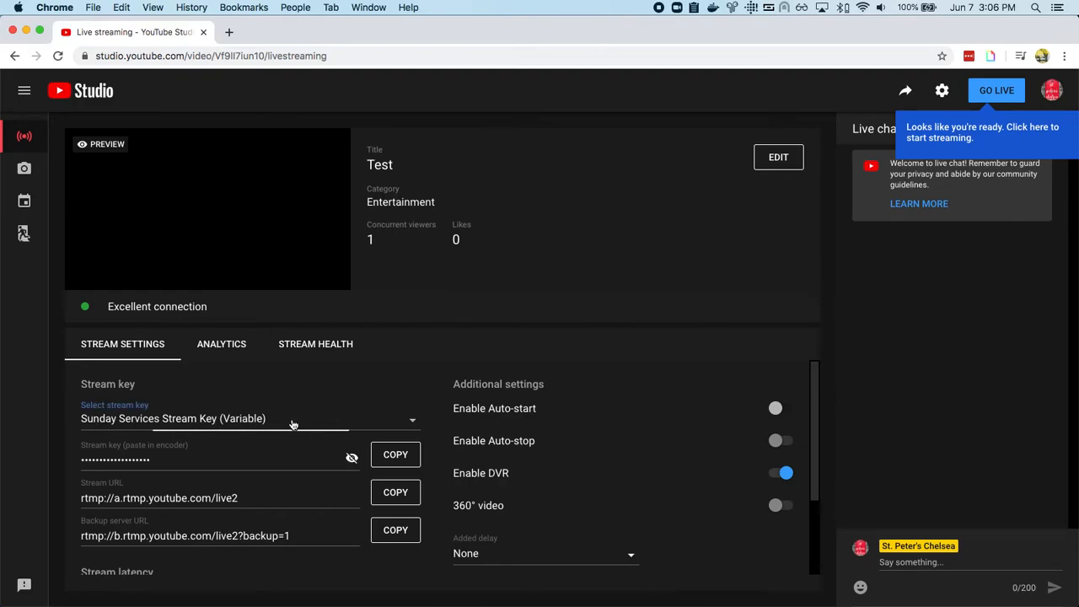
click(528, 293)
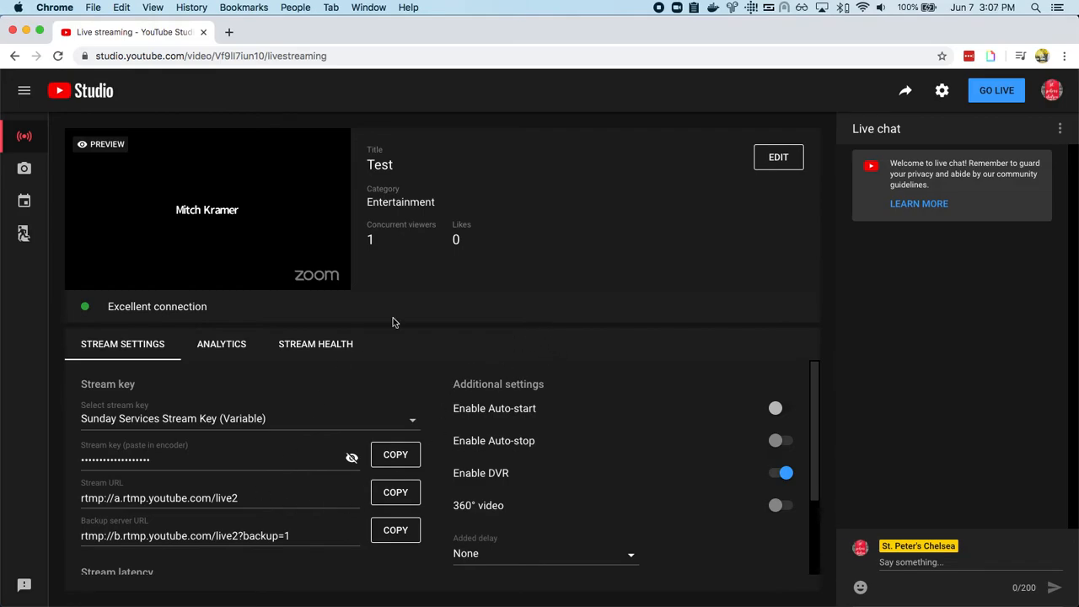
Recheck the Zoom meeting against the YouTube preview, and review the stream key, server URLs and latency settings
key(ctrl+Right)
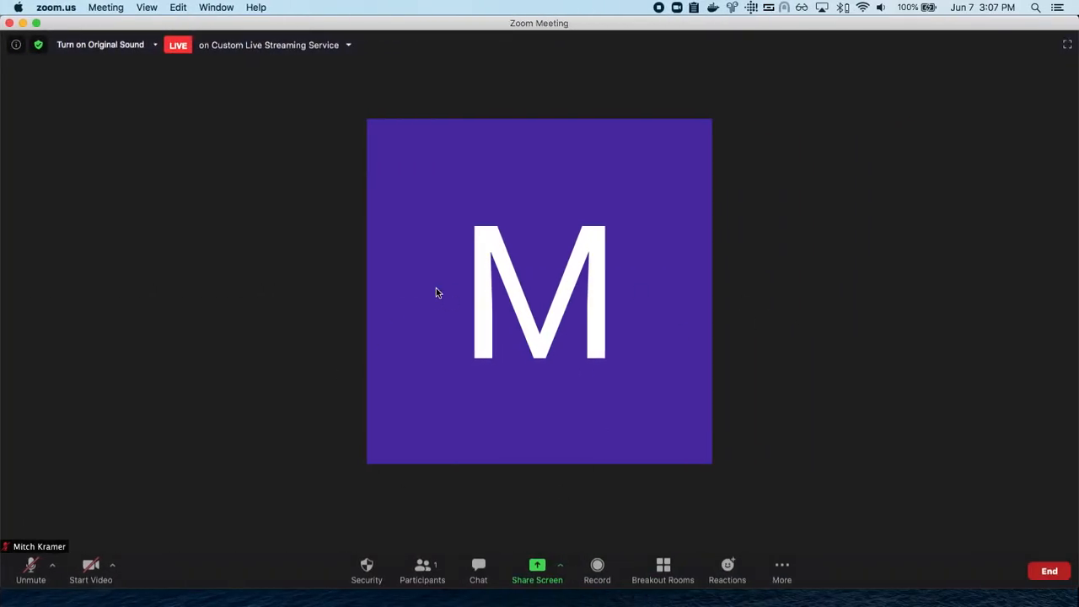
key(ctrl+Left)
key(ctrl+Right)
key(ctrl+Left)
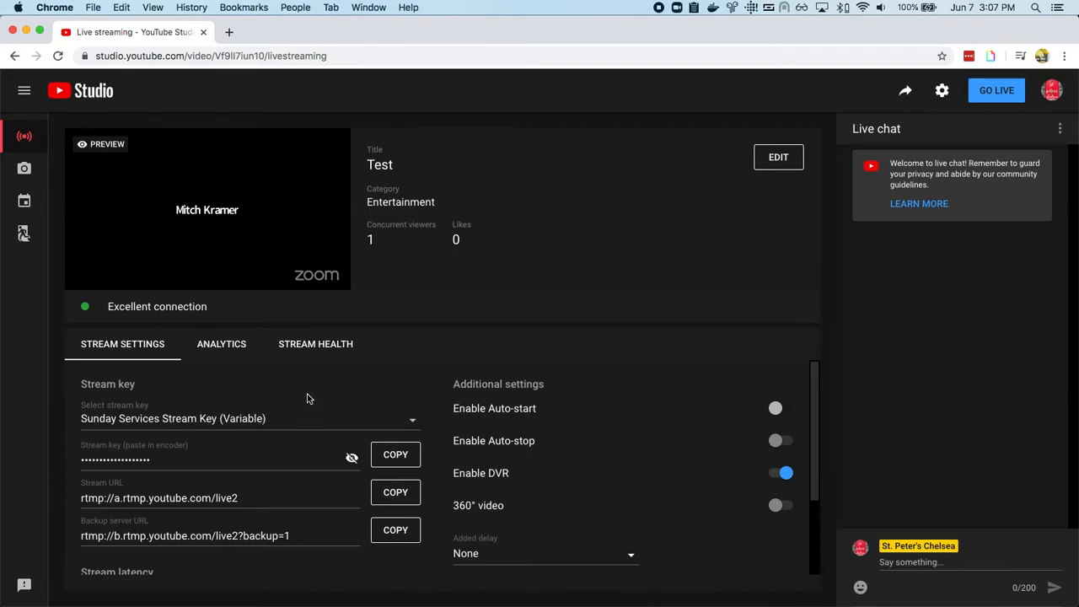
scroll(307, 398, down, 3)
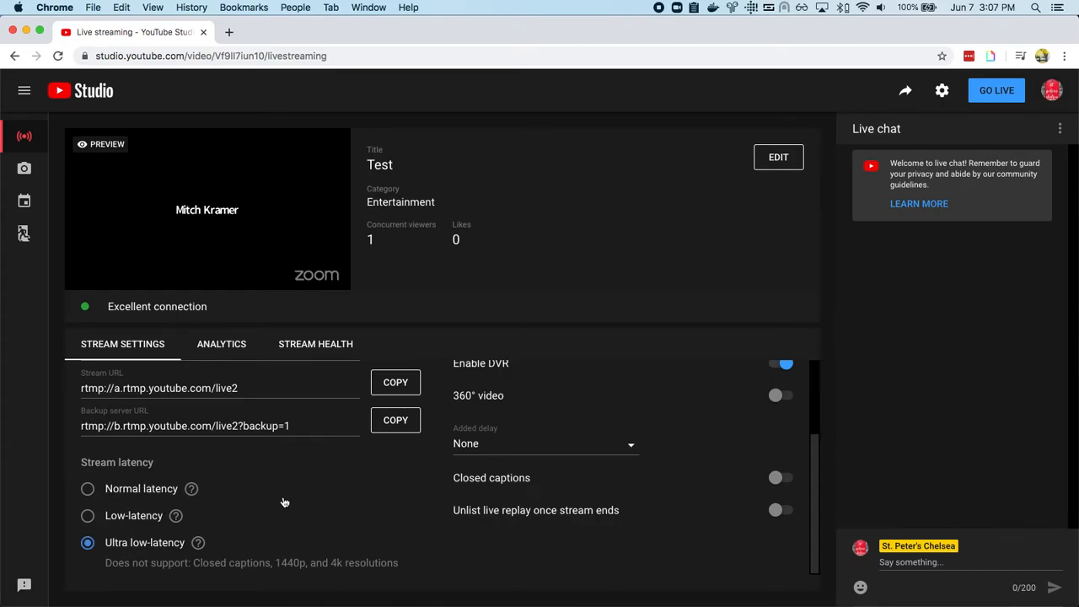
scroll(284, 437, up, 3)
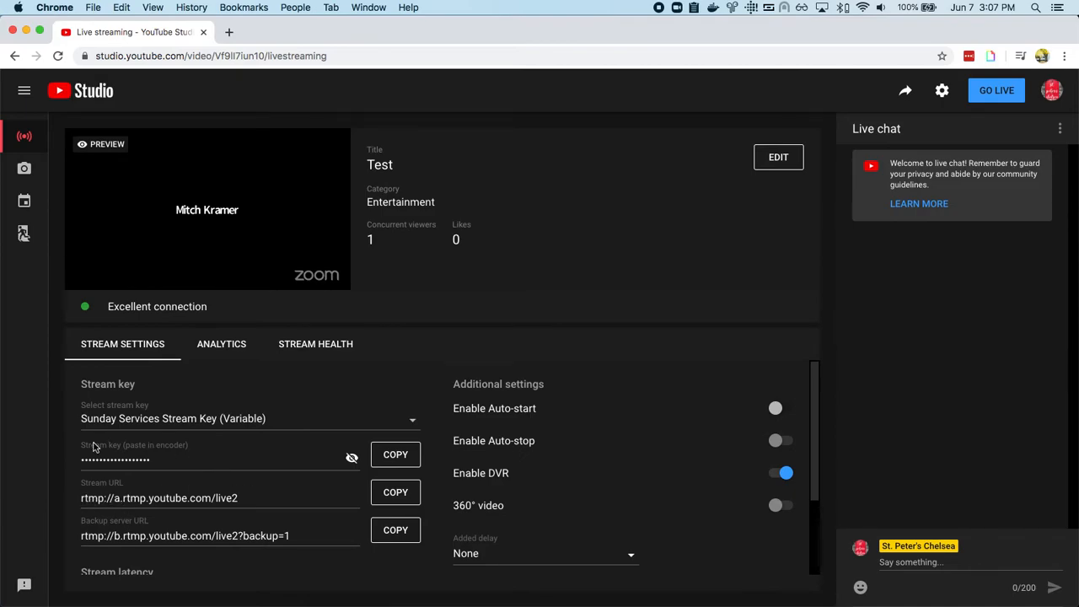
Open zoom.us in a new browser tab and start signing in with Google
click(228, 32)
text(zoom.us)
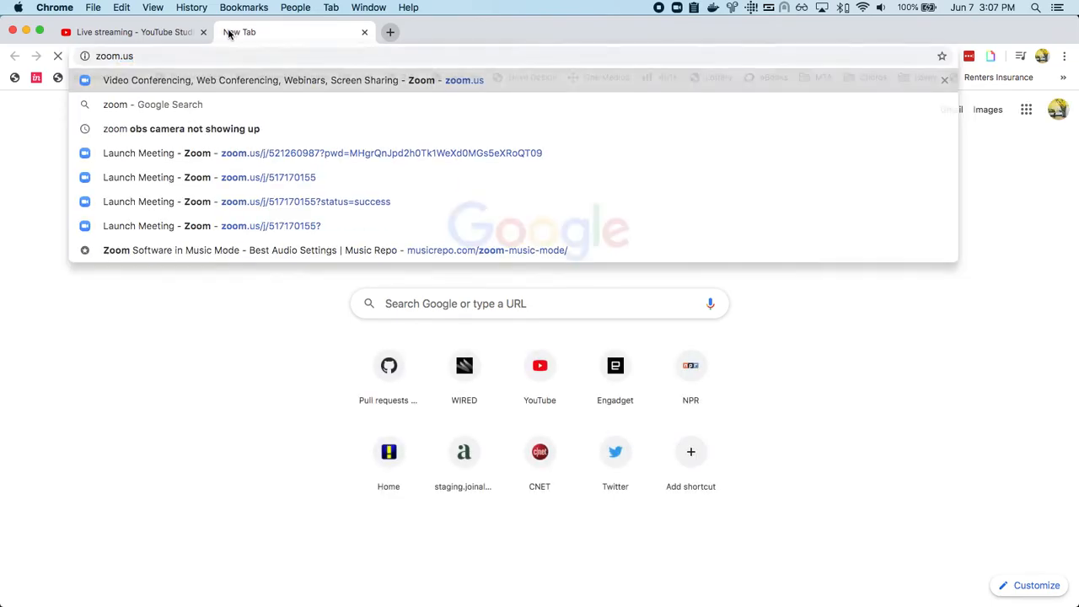
key(Return)
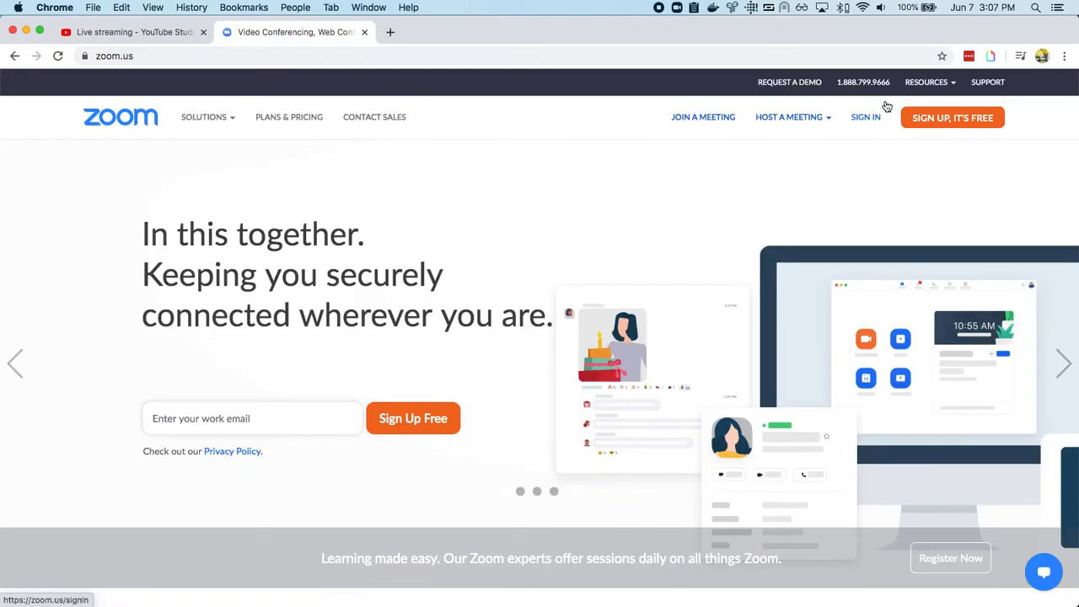
click(866, 117)
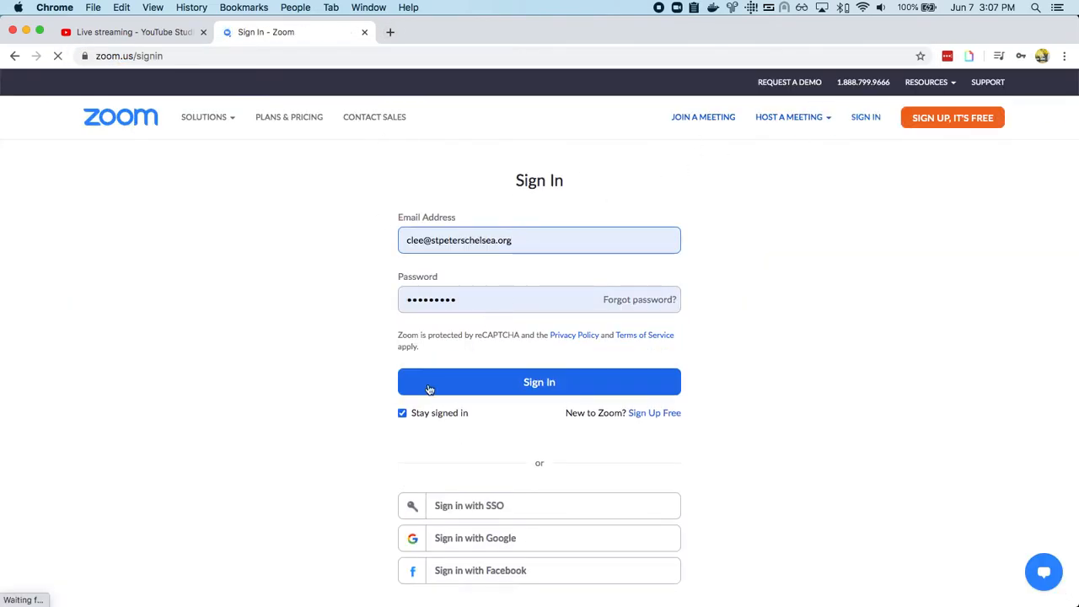
click(461, 543)
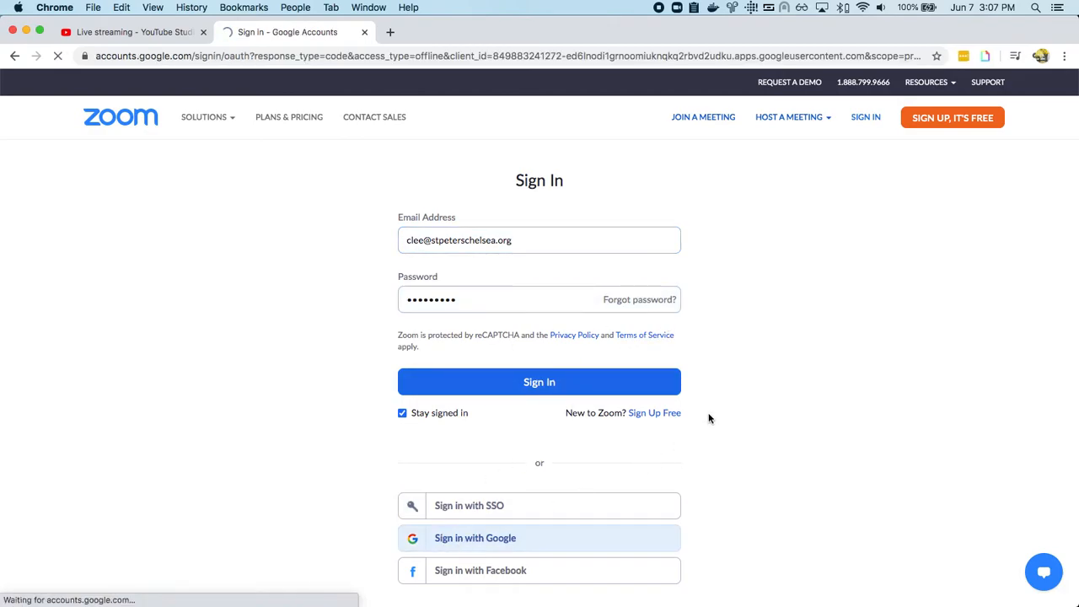
Stop the live stream in the Zoom meeting, check the available live streaming services, and return to the Google sign-in page
key(ctrl+Right)
click(776, 578)
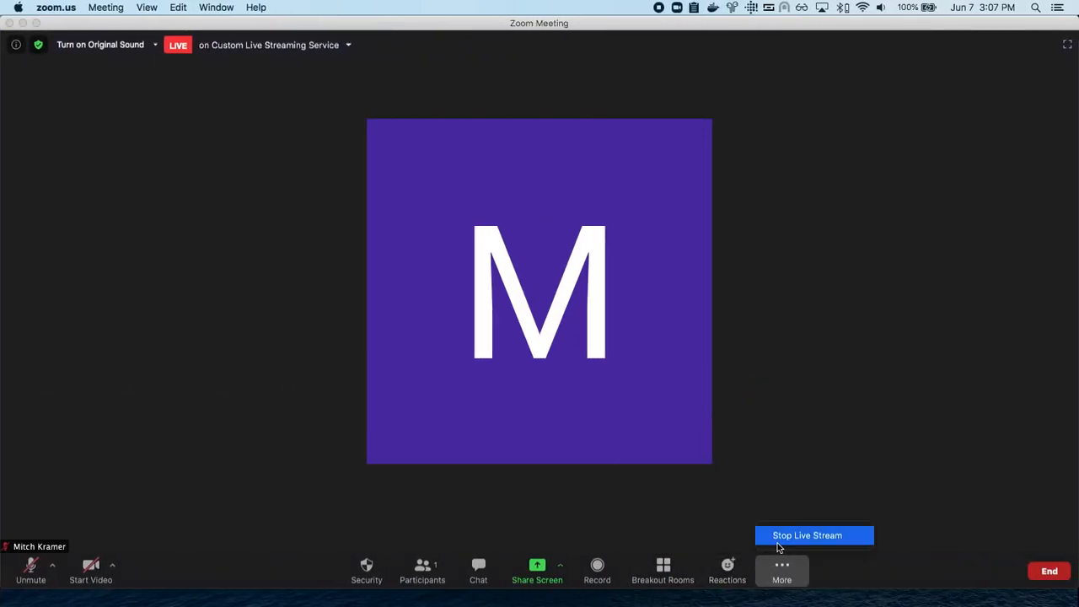
click(784, 540)
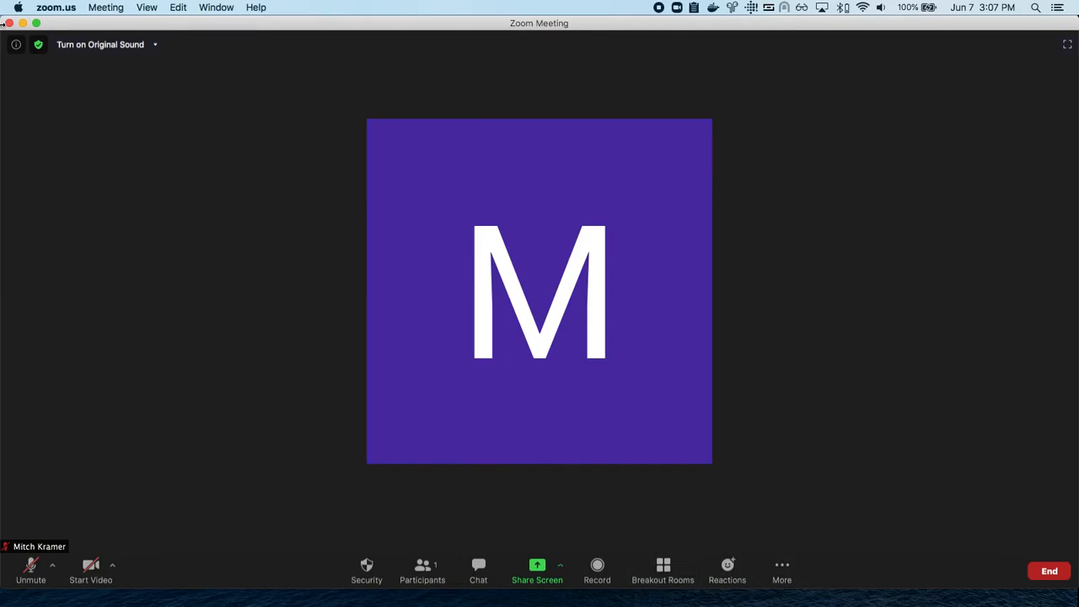
click(782, 569)
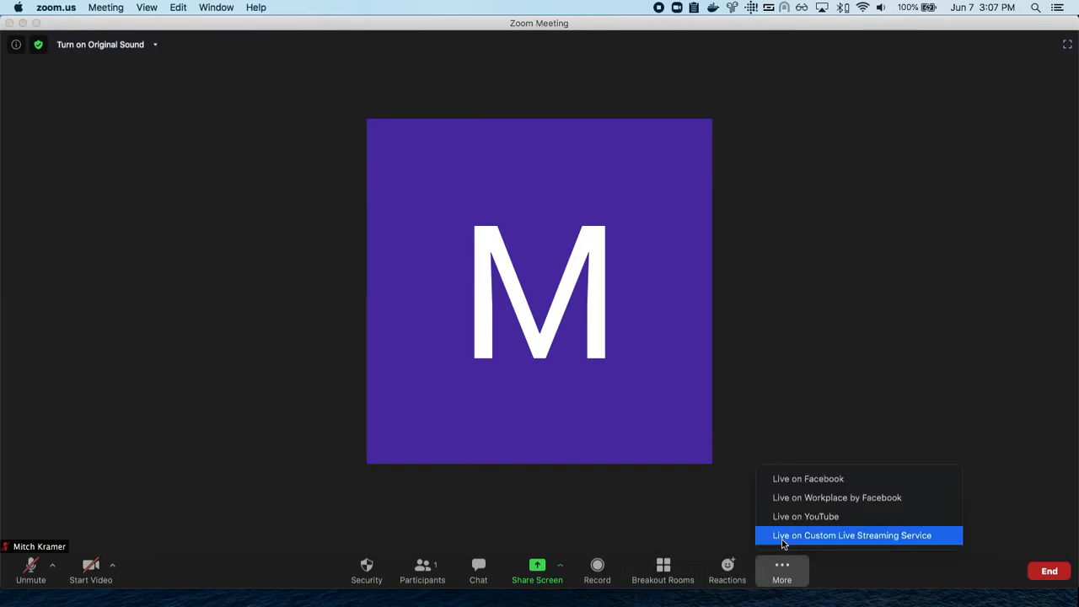
click(821, 258)
key(ctrl+Left)
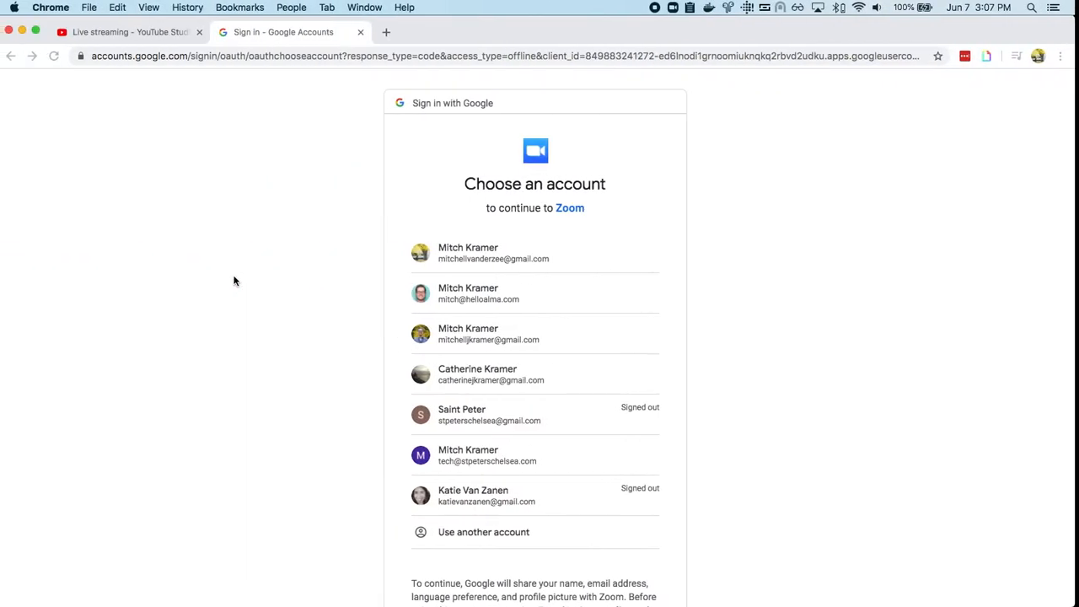
Sign in to Zoom with the church's Google account and open the recurring St. Peter's Chelsea Live Service meeting
scroll(417, 475, down, 1)
click(460, 307)
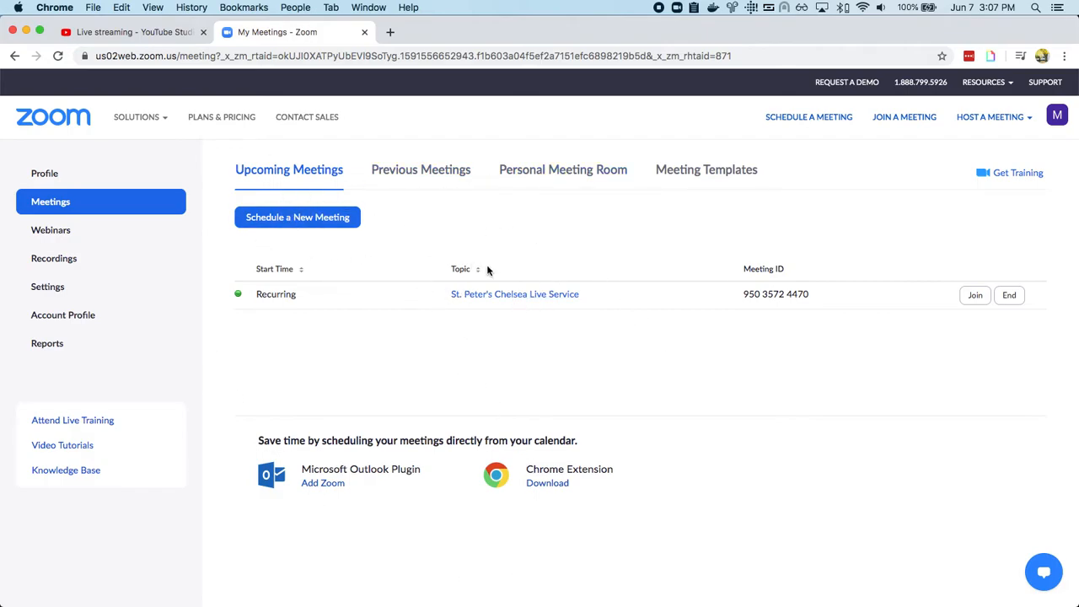
click(492, 301)
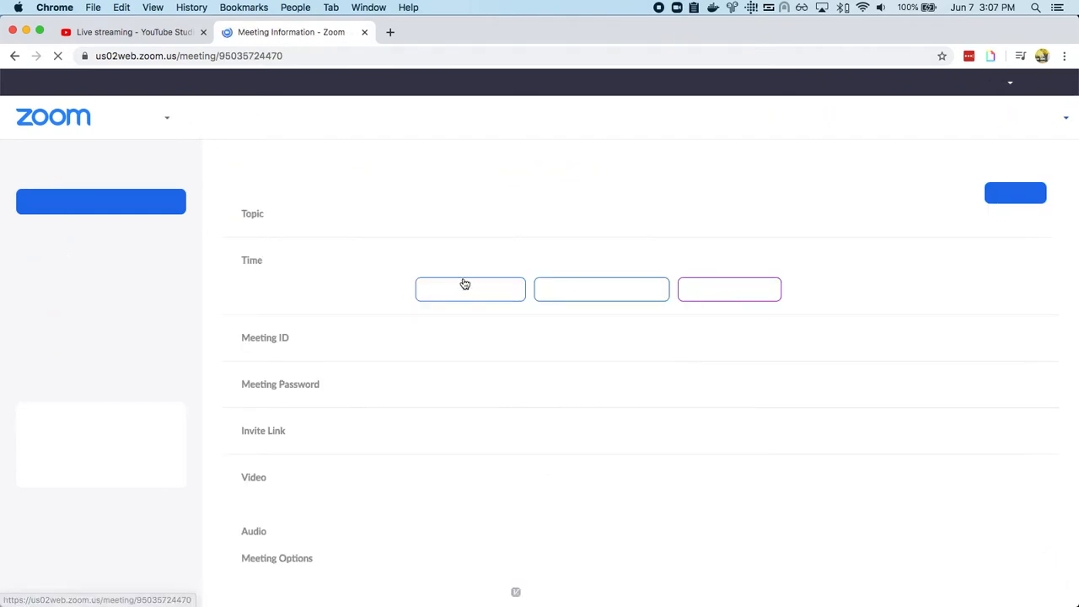
Open the meeting's Custom Live Streaming Service configuration for editing
scroll(494, 386, down, 15)
scroll(426, 387, up, 4)
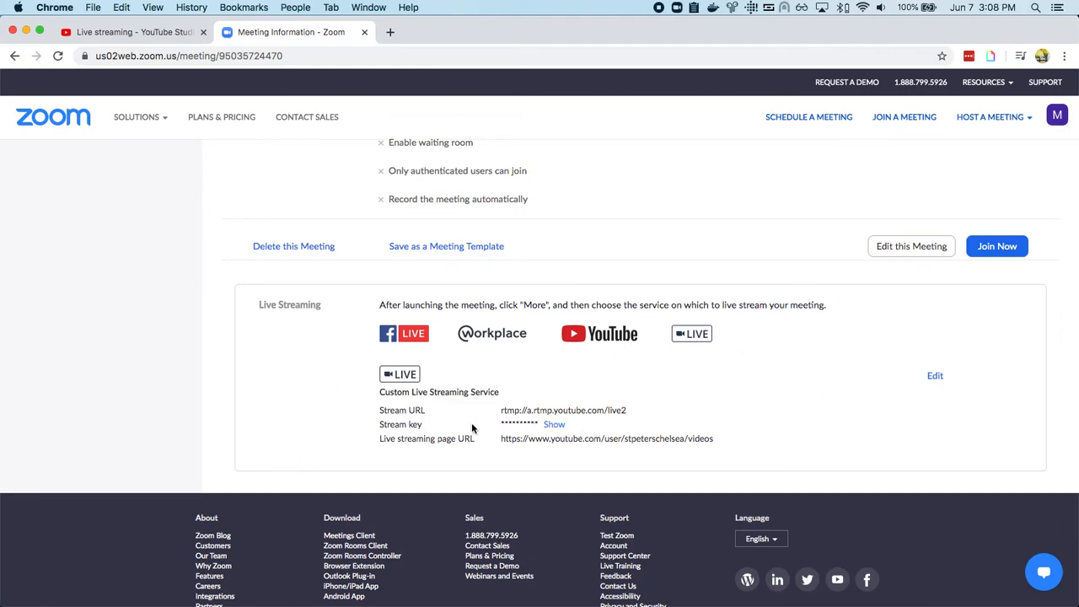
click(935, 376)
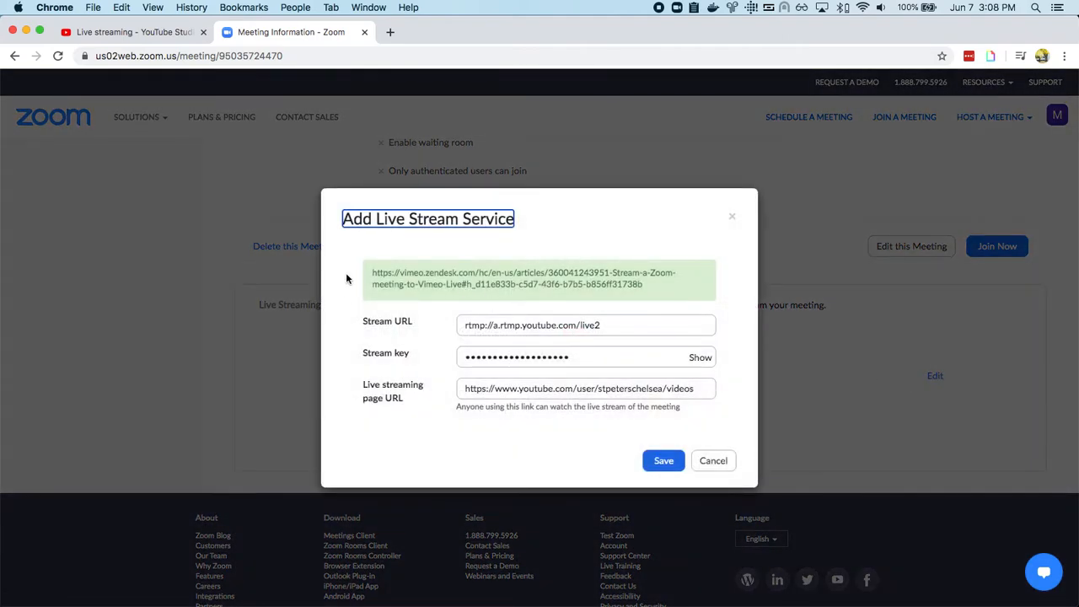
Compare Zoom's stream URL and stream key fields with YouTube Studio's stream settings, copying the stream key there
drag(607, 324, 441, 323)
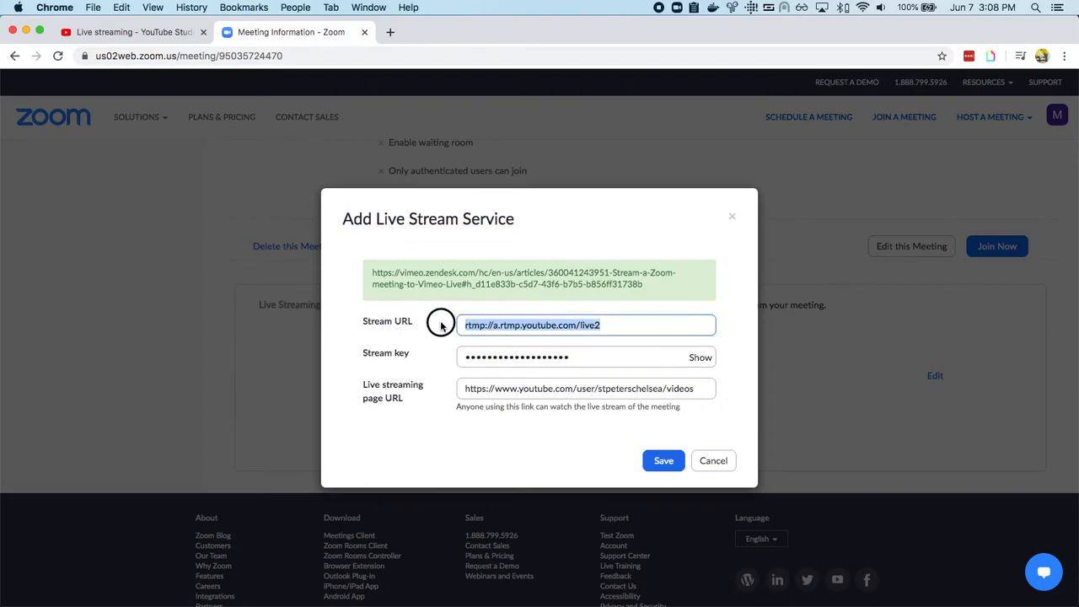
click(108, 31)
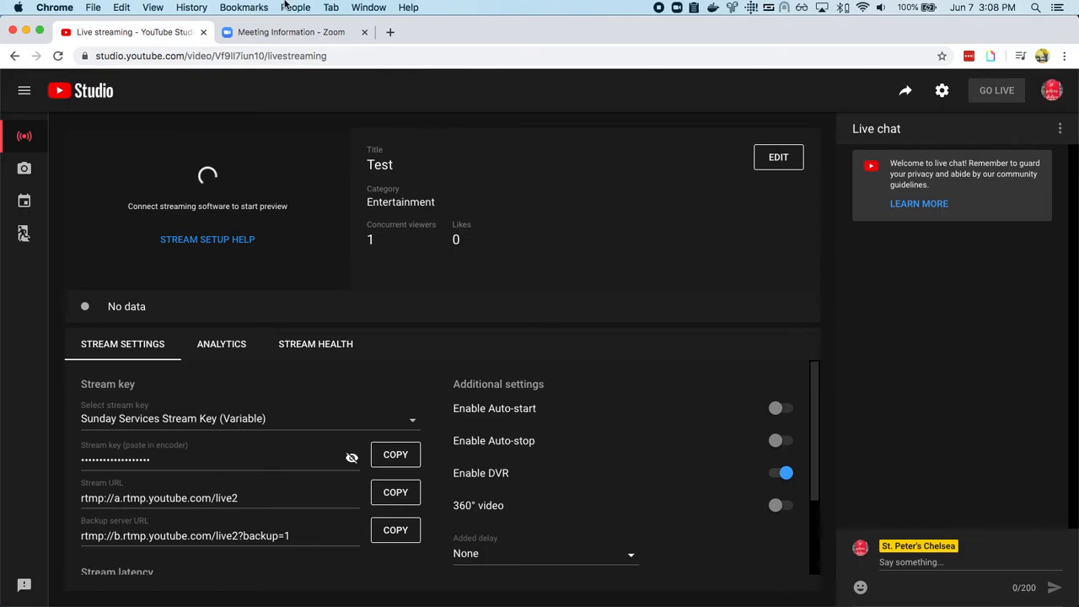
click(271, 35)
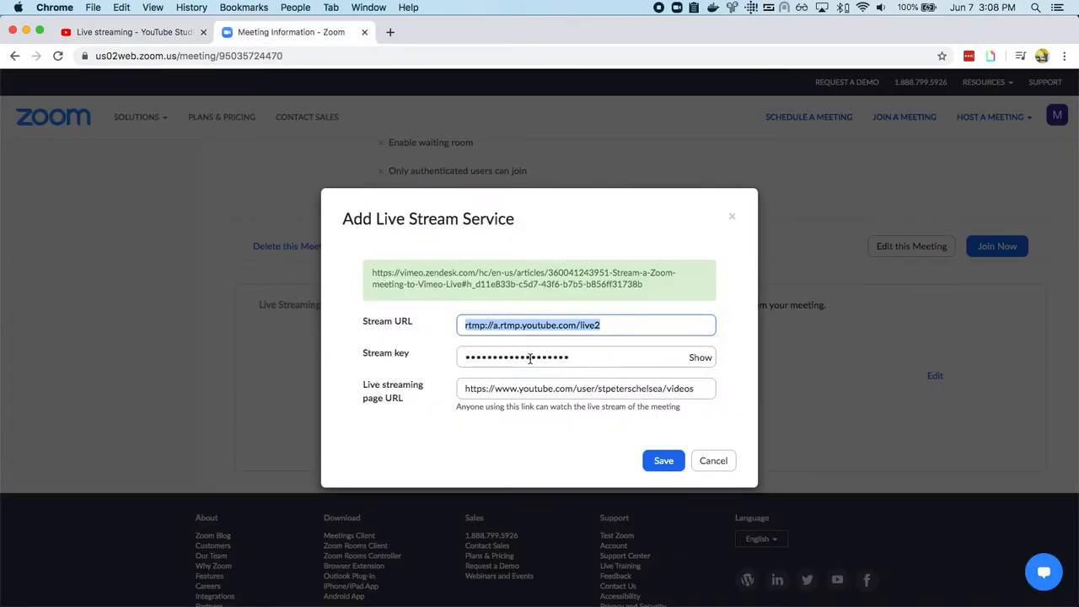
click(160, 32)
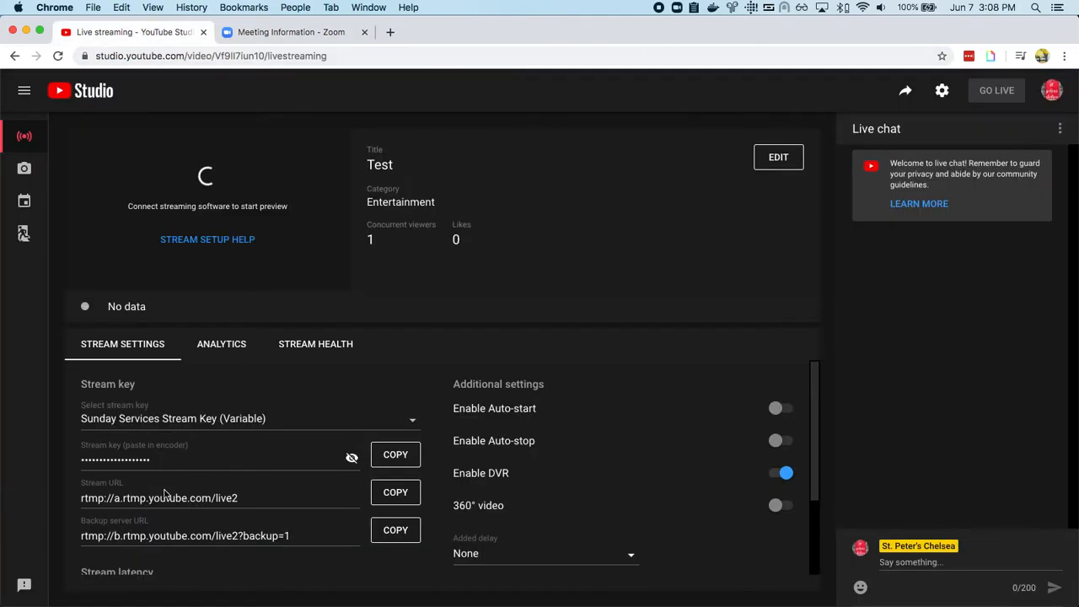
click(396, 456)
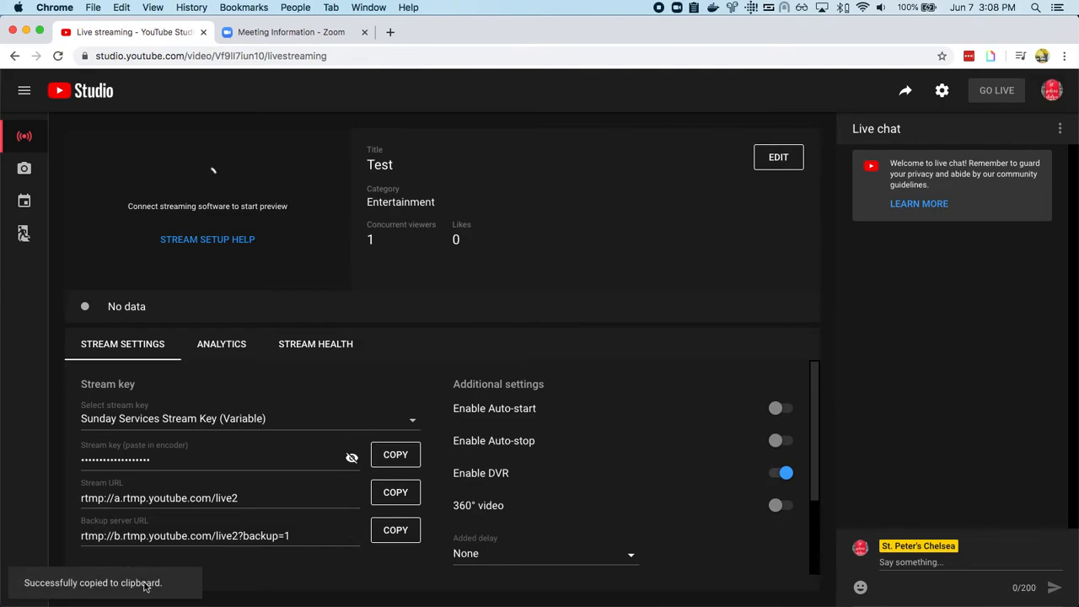
click(319, 32)
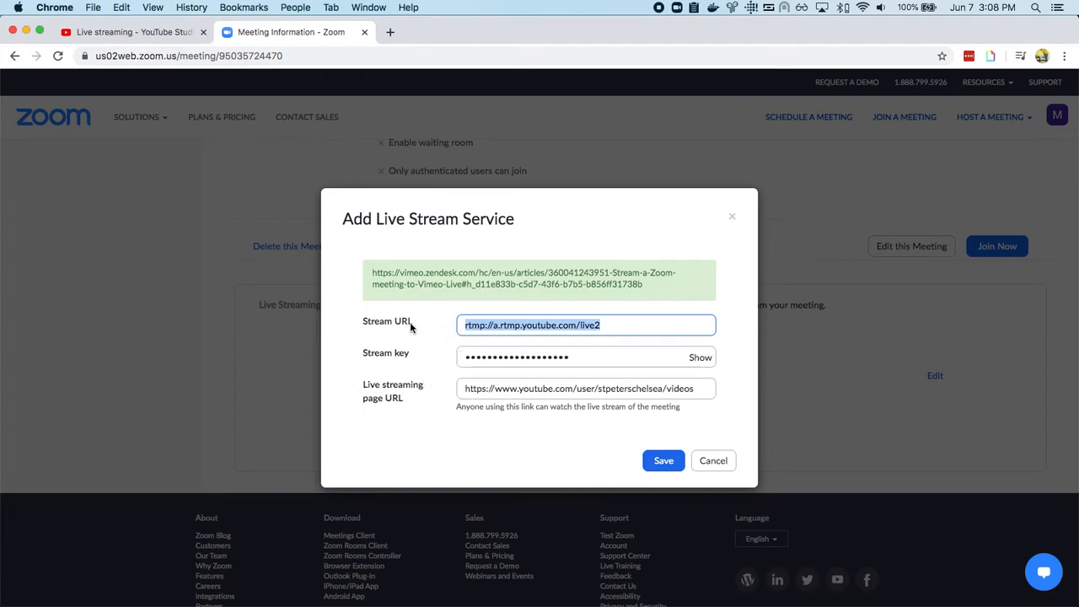
Replace the live streaming page URL with the Test broadcast's YouTube share link, save it, and decline storing the login in LastPass
drag(701, 390, 459, 390)
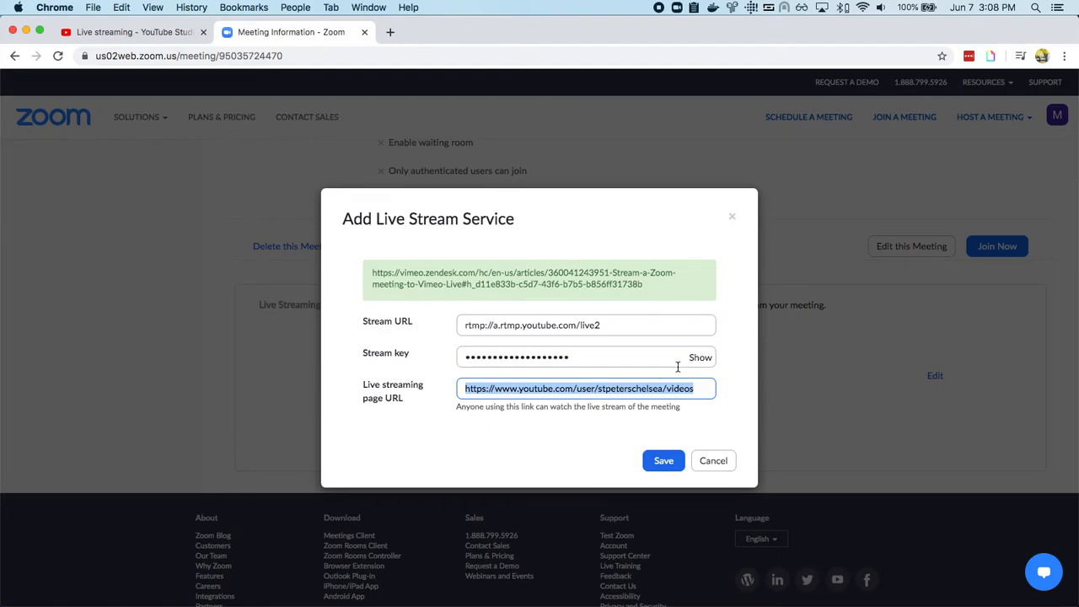
click(118, 32)
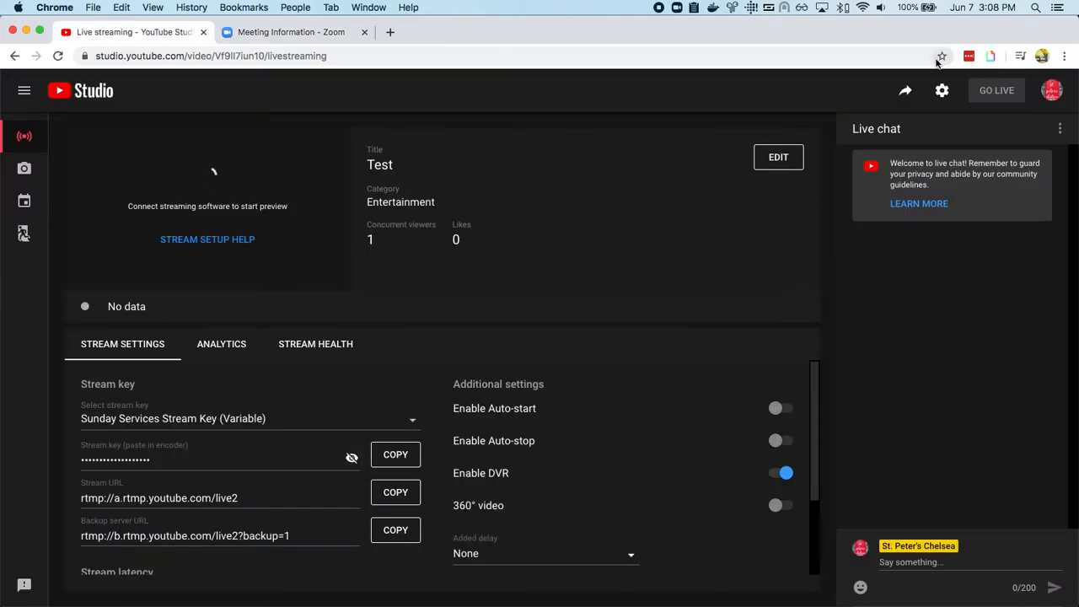
click(903, 97)
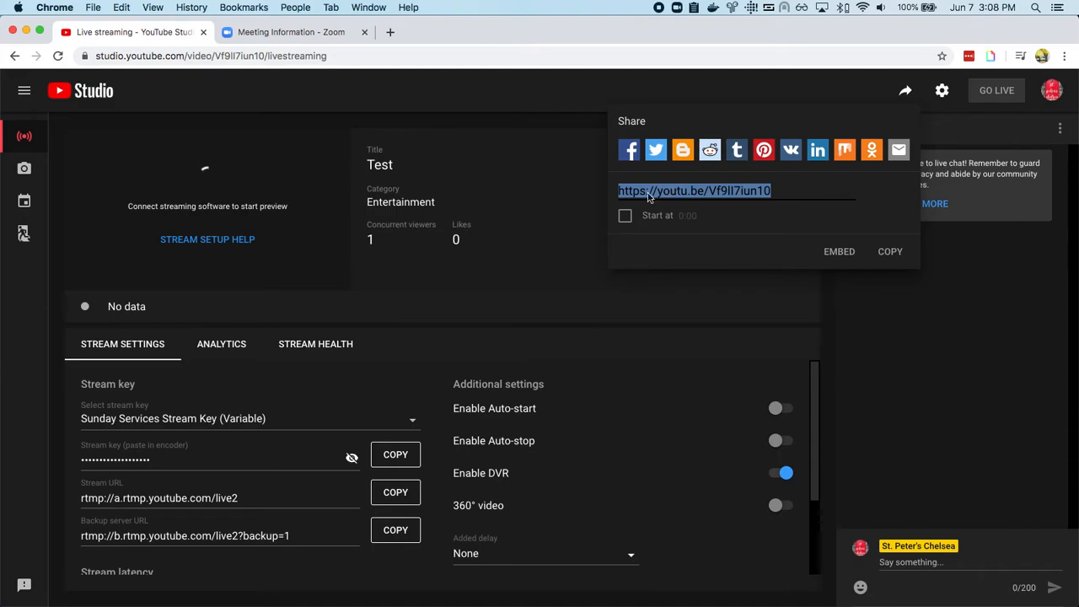
click(889, 251)
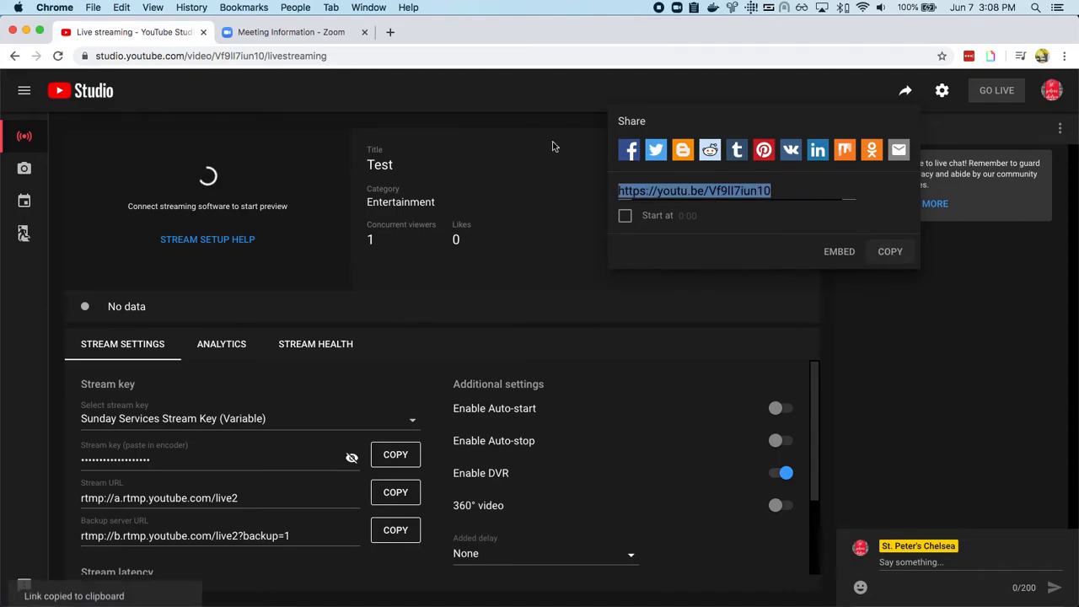
click(286, 31)
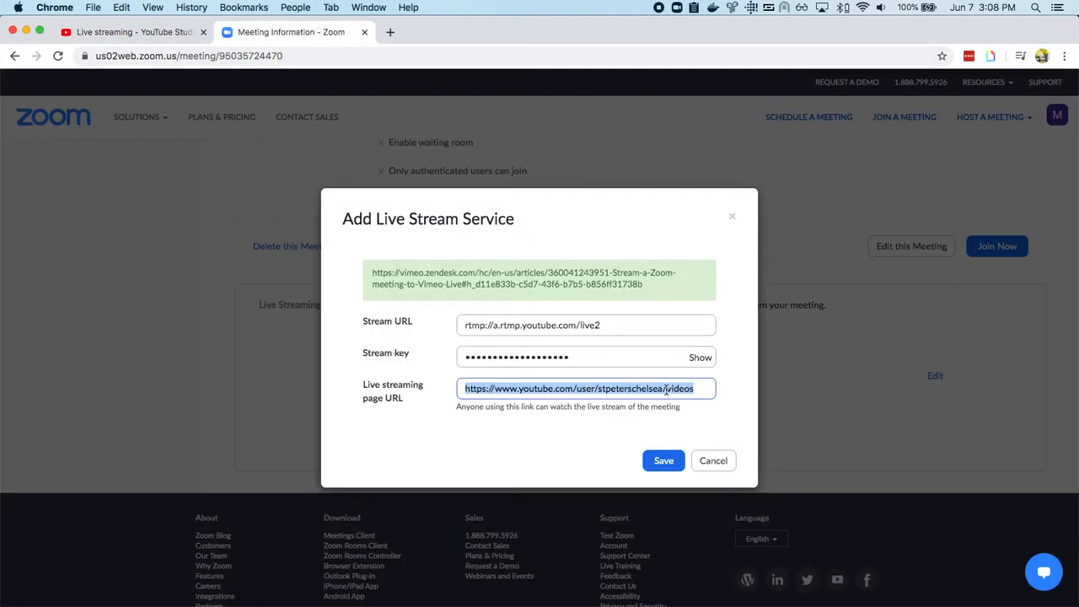
key(super+v)
click(663, 461)
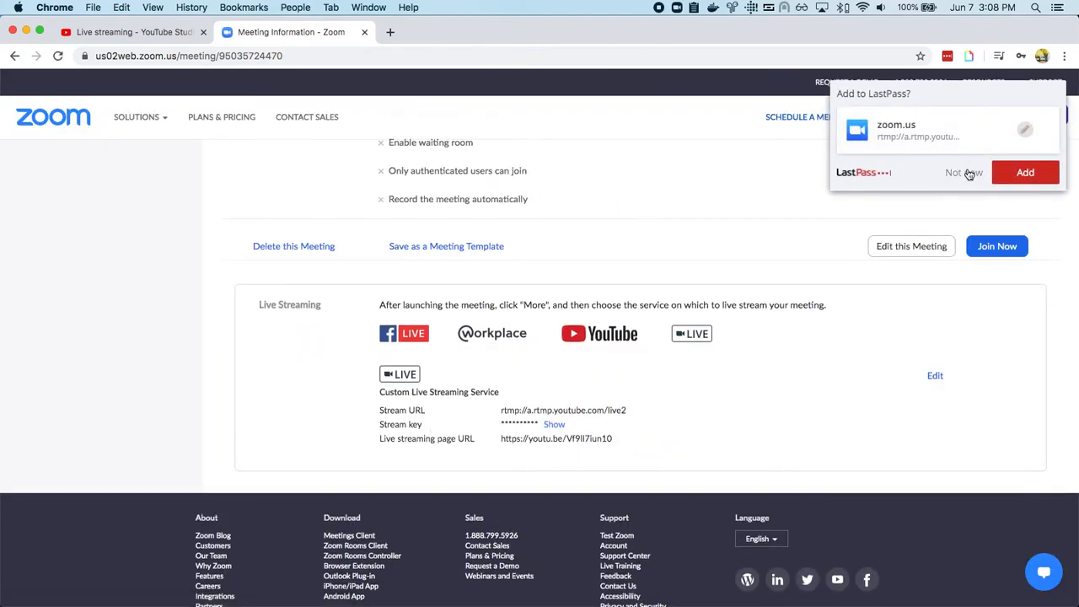
click(970, 174)
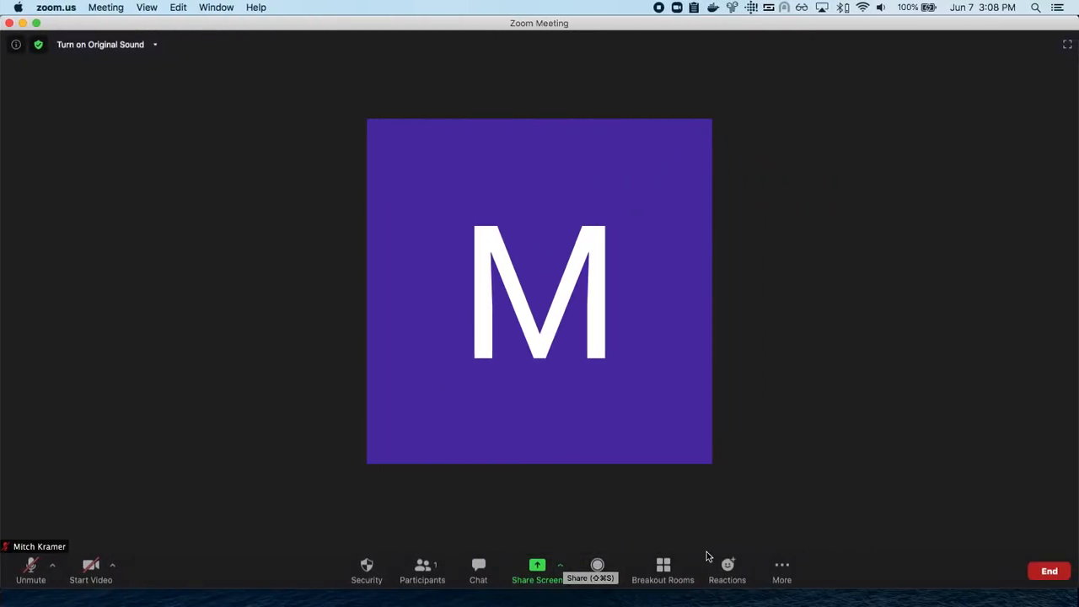
Restart the Zoom meeting's live stream on the Custom Live Streaming Service and return to the YouTube Studio preview
click(784, 564)
click(783, 533)
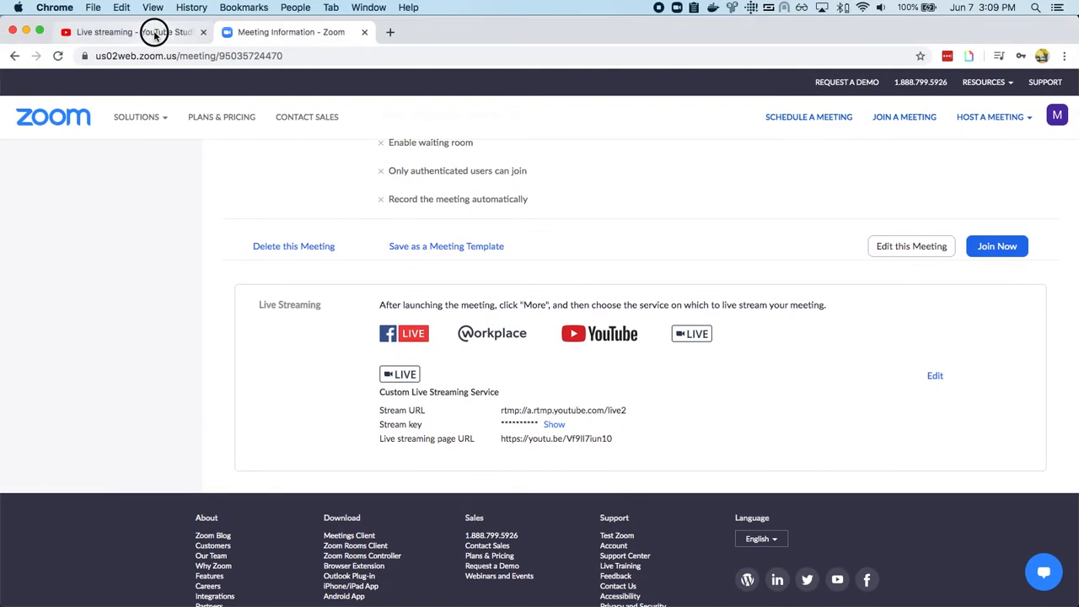
click(151, 31)
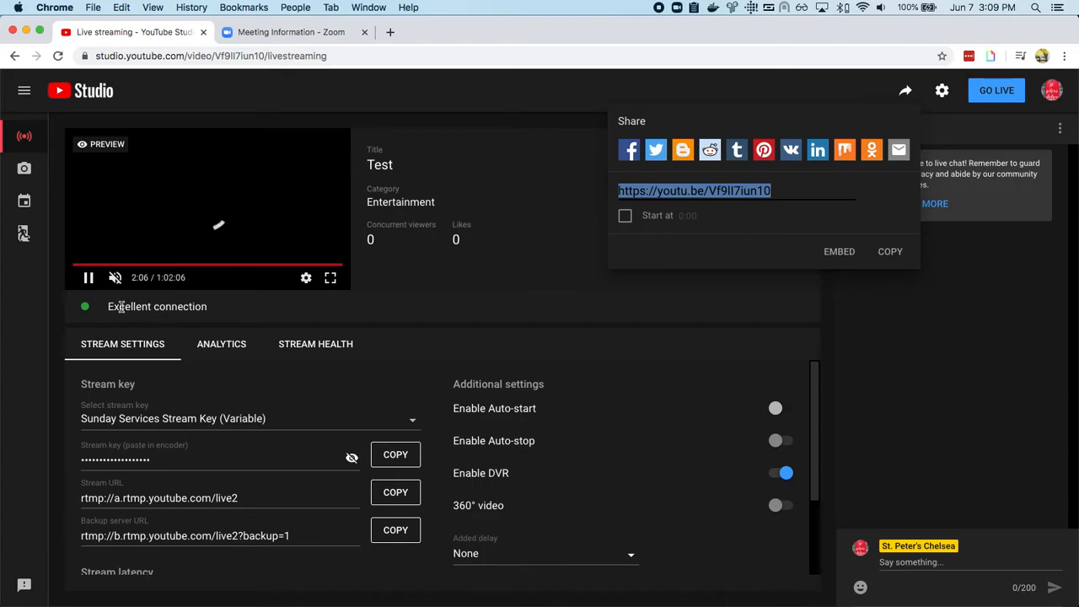
Examine the Test broadcast's YouTube watch page and details, return to YouTube Studio, and close the share dialog
key(ctrl+Right)
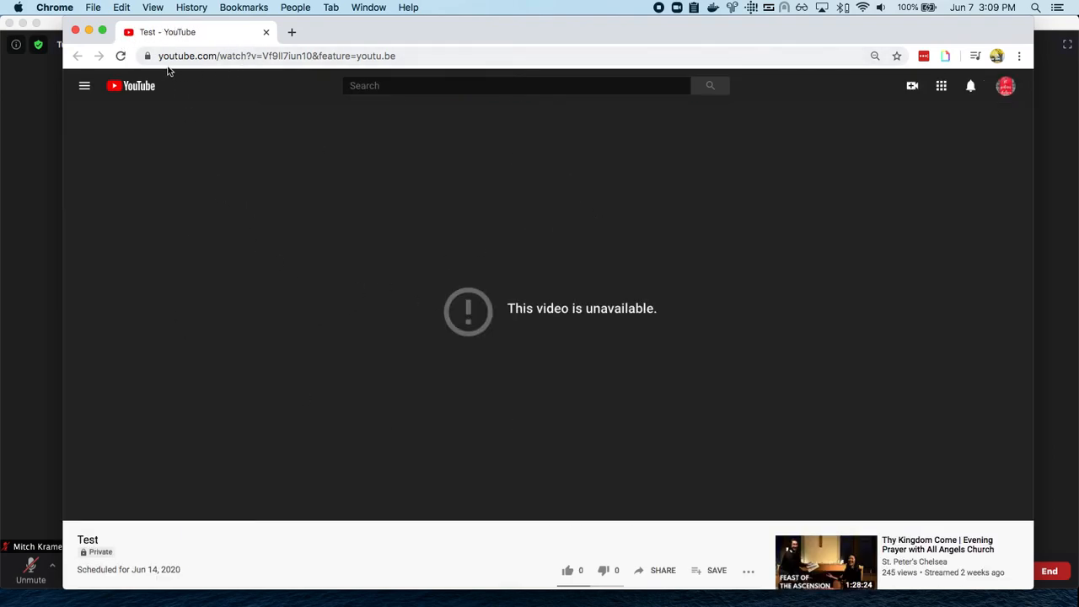
scroll(441, 306, down, 3)
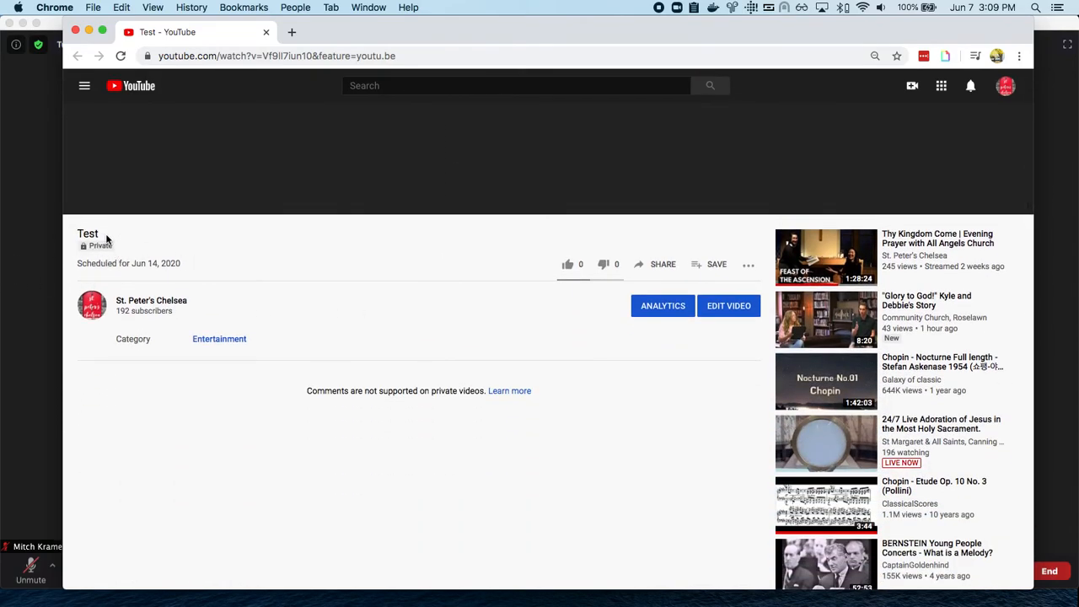
key(ctrl+Left)
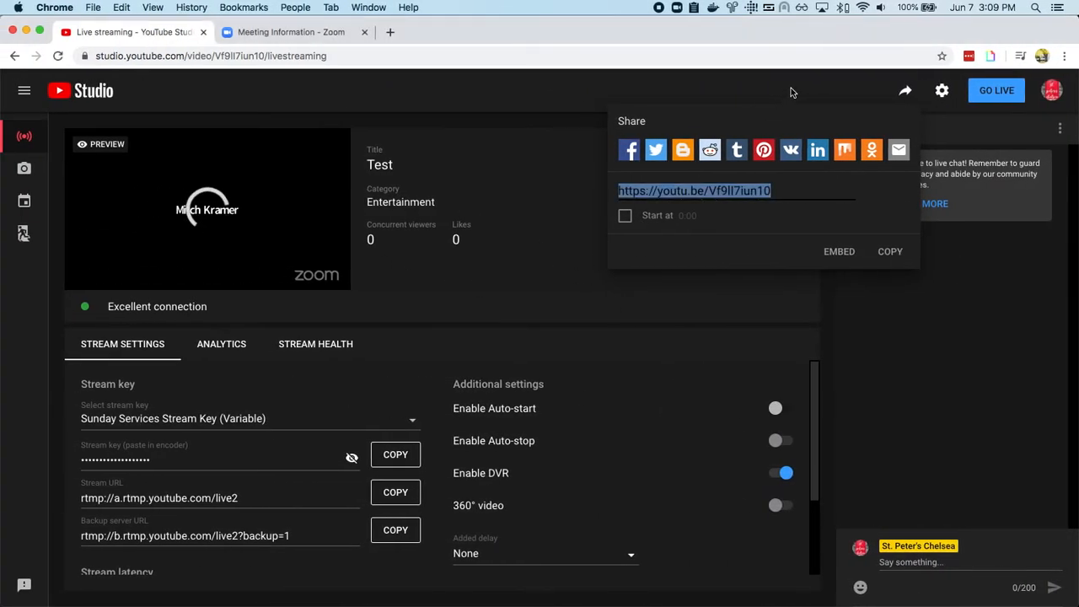
click(785, 308)
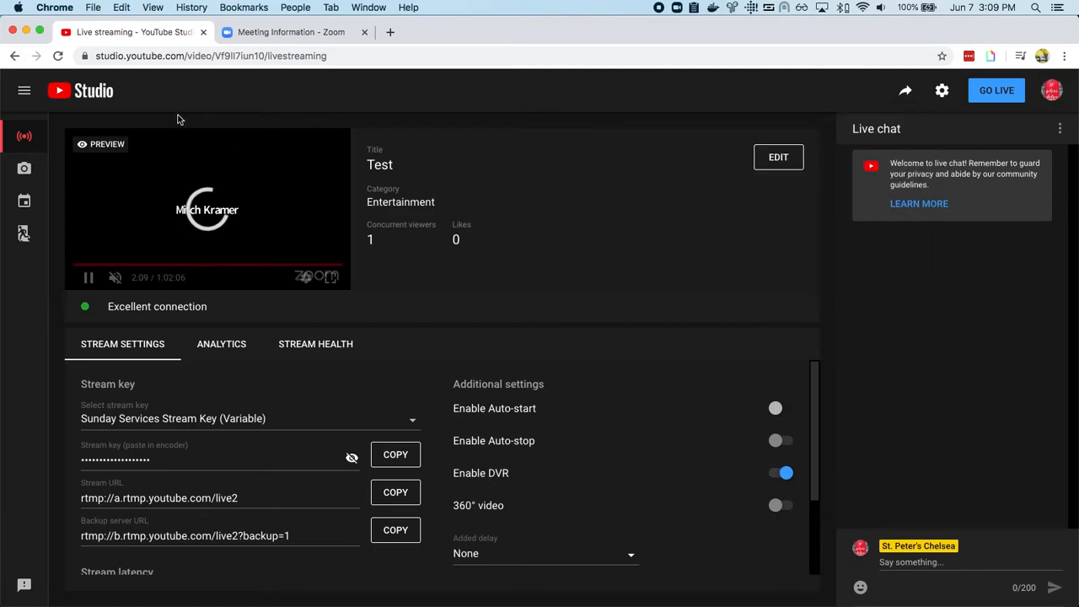
Review the Zoom meeting's live stream service configuration without changing it, check the meeting details, and return to YouTube Studio
click(287, 32)
click(935, 379)
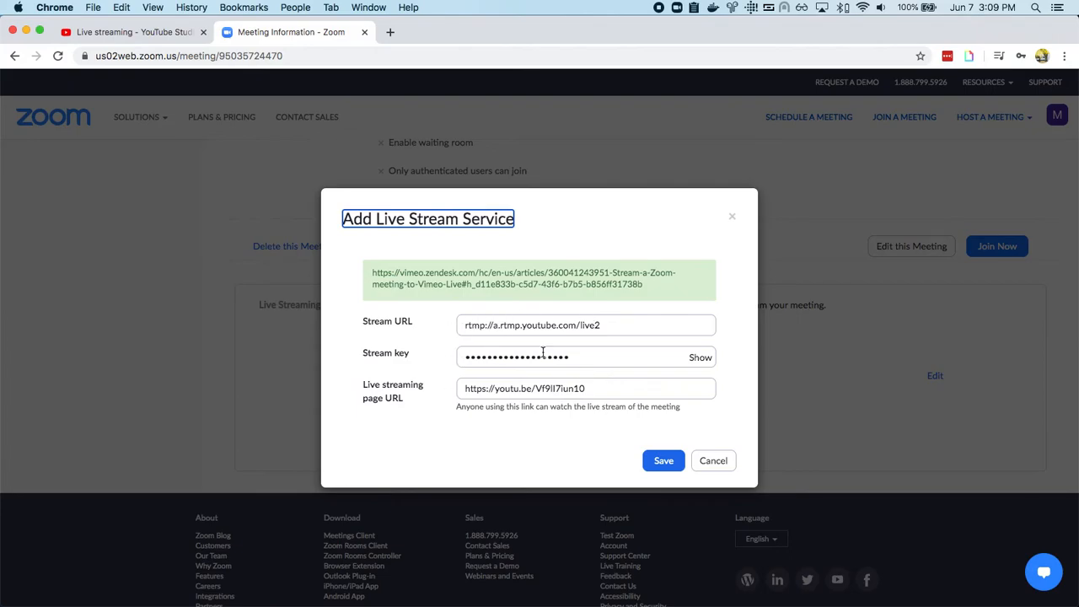
click(707, 462)
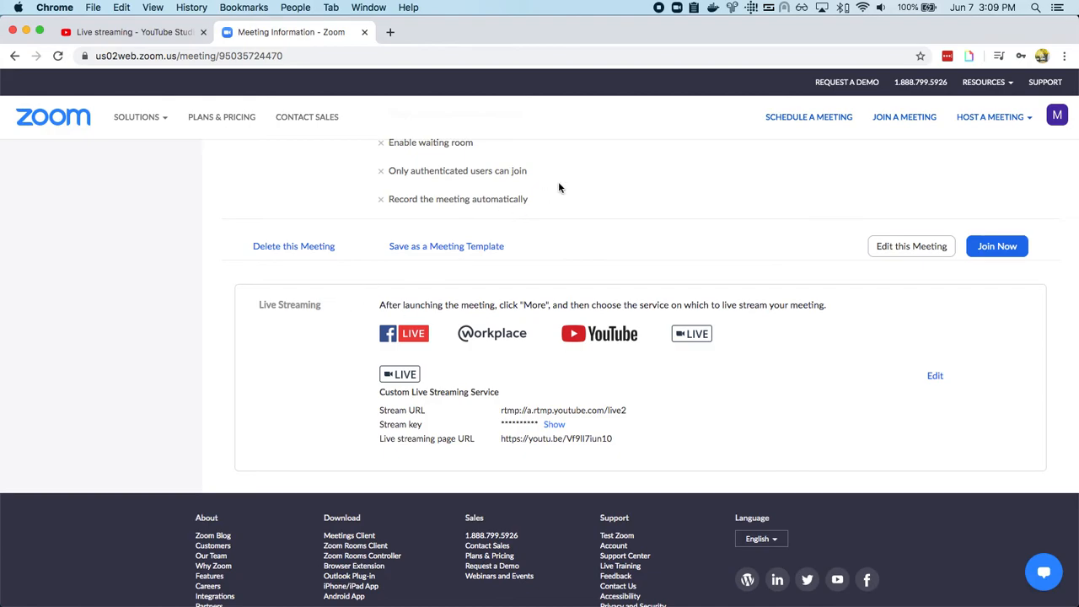
scroll(381, 304, up, 15)
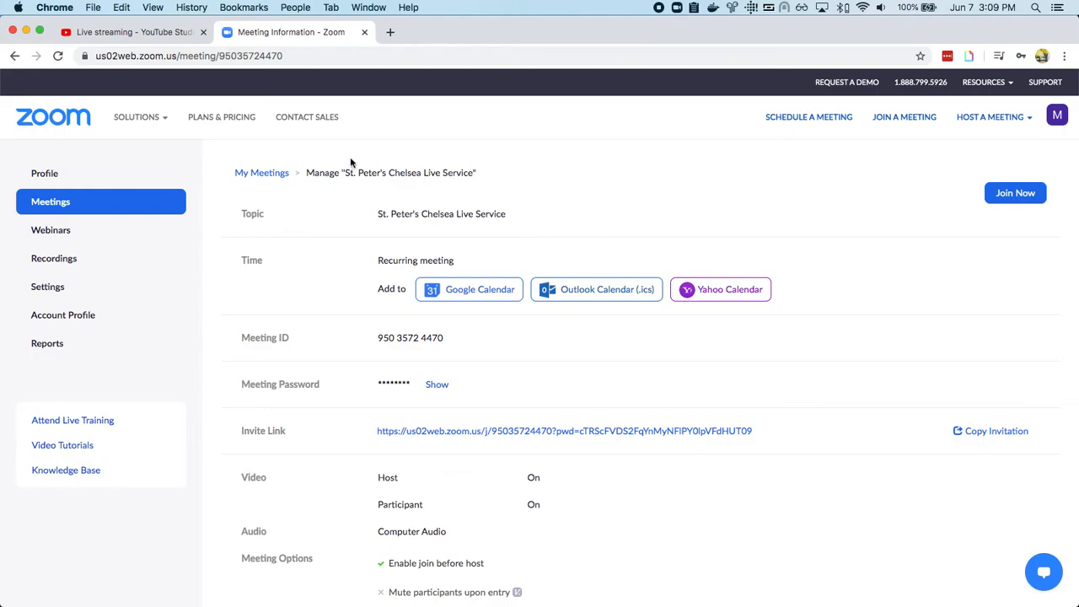
click(152, 34)
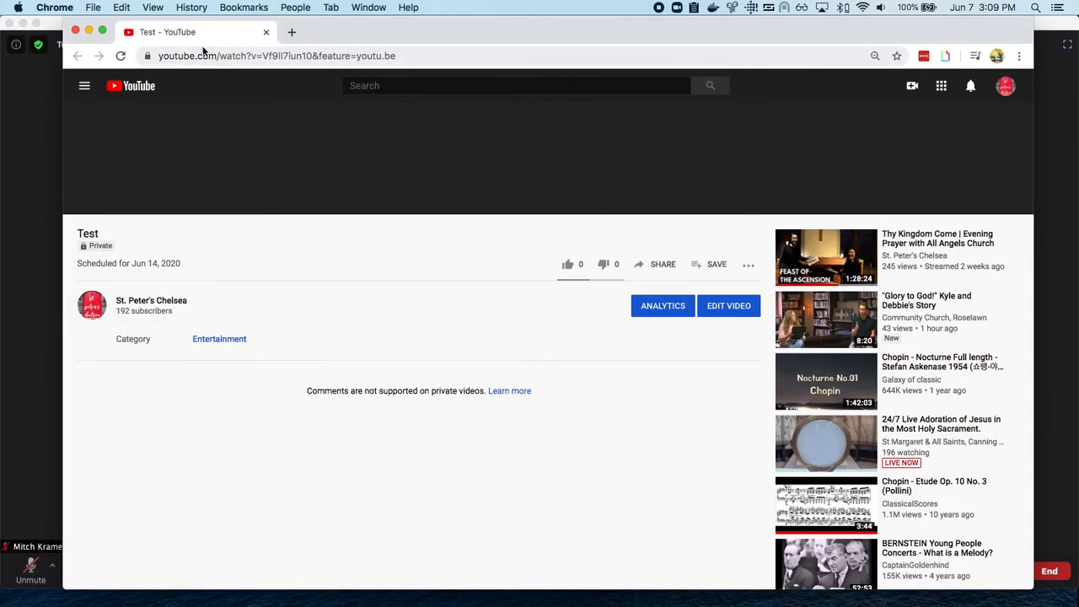
Close the Test watch page, check the page URL in the Zoom meeting's live stream service, cancel without changes, and return to YouTube Studio
click(265, 35)
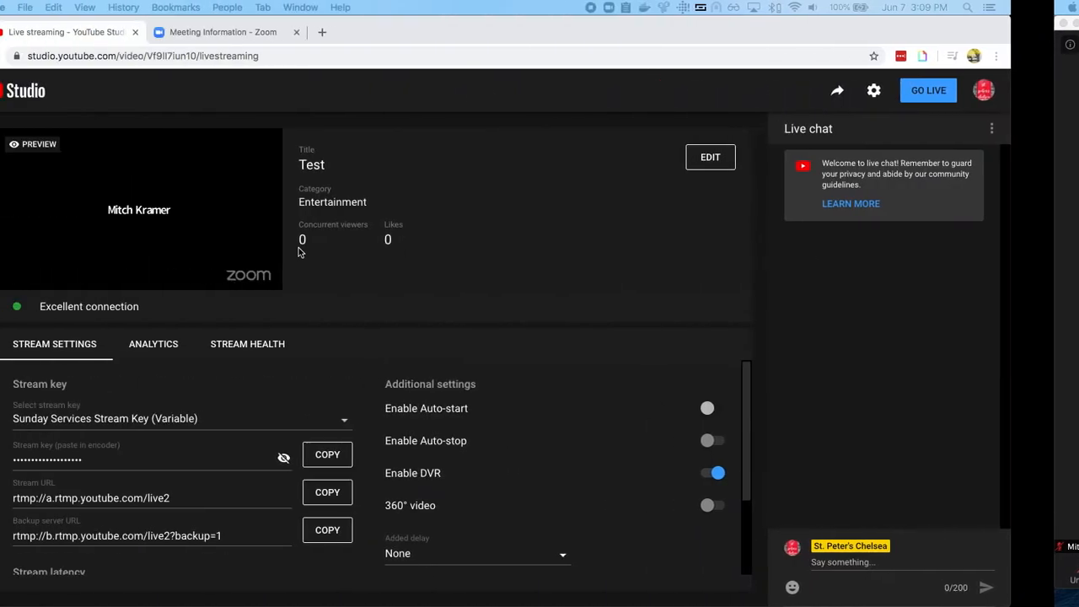
click(291, 32)
scroll(776, 497, down, 15)
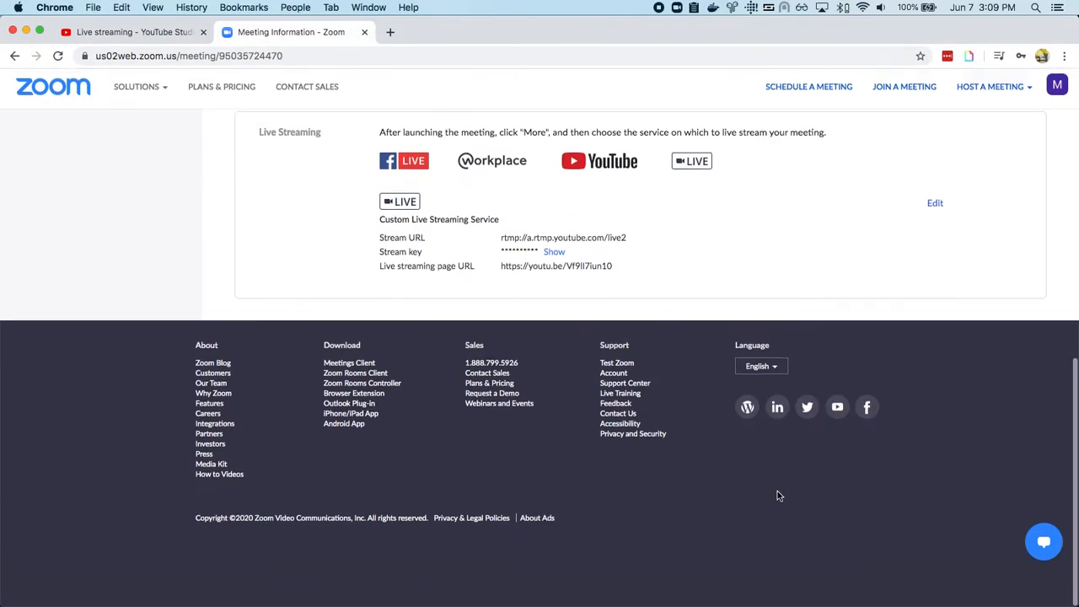
click(936, 234)
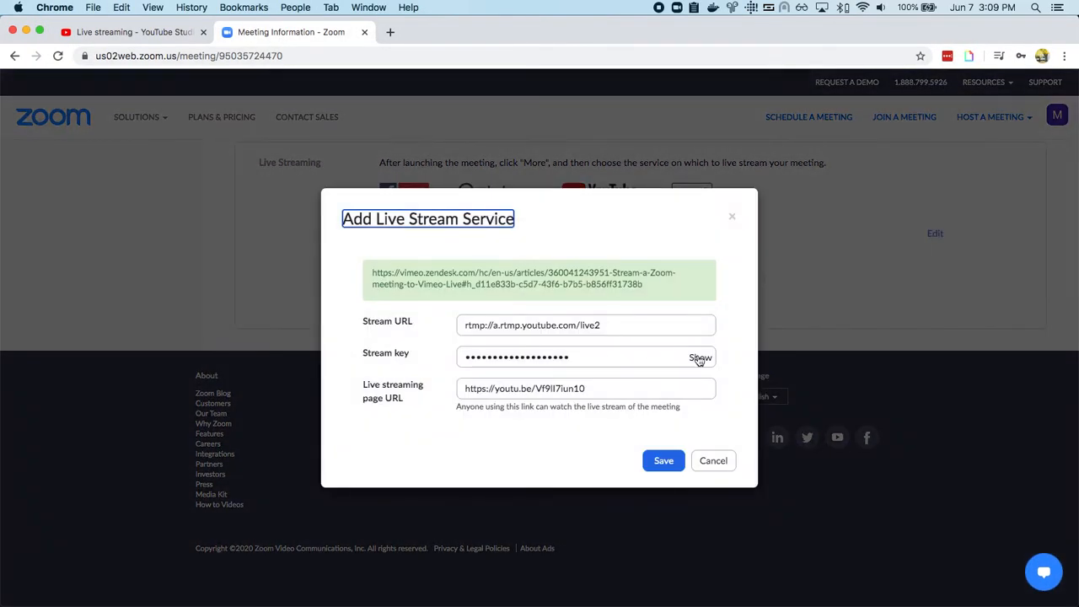
drag(590, 395, 441, 404)
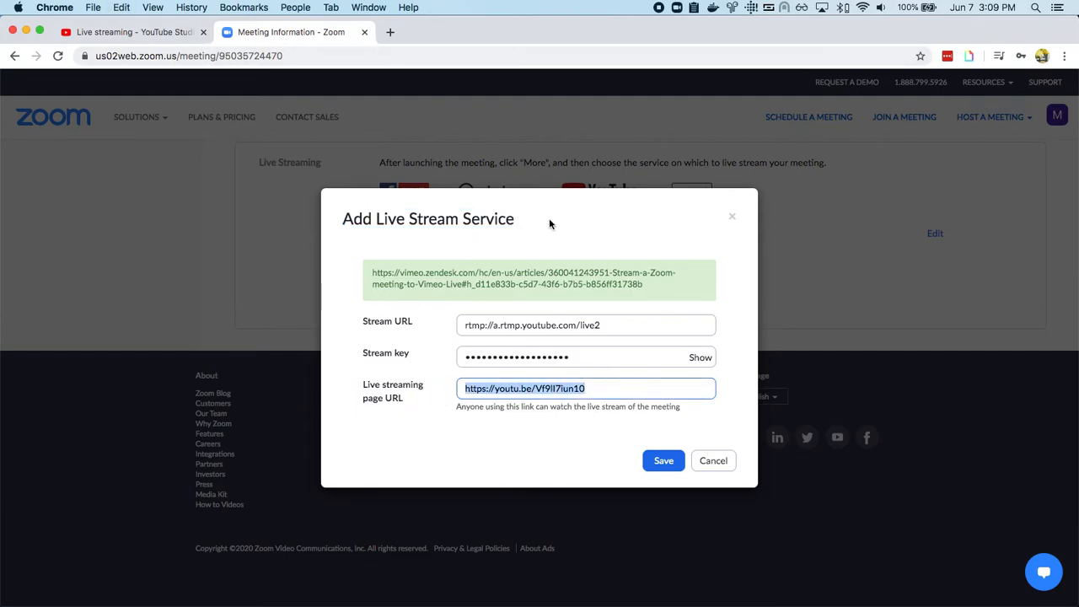
click(715, 462)
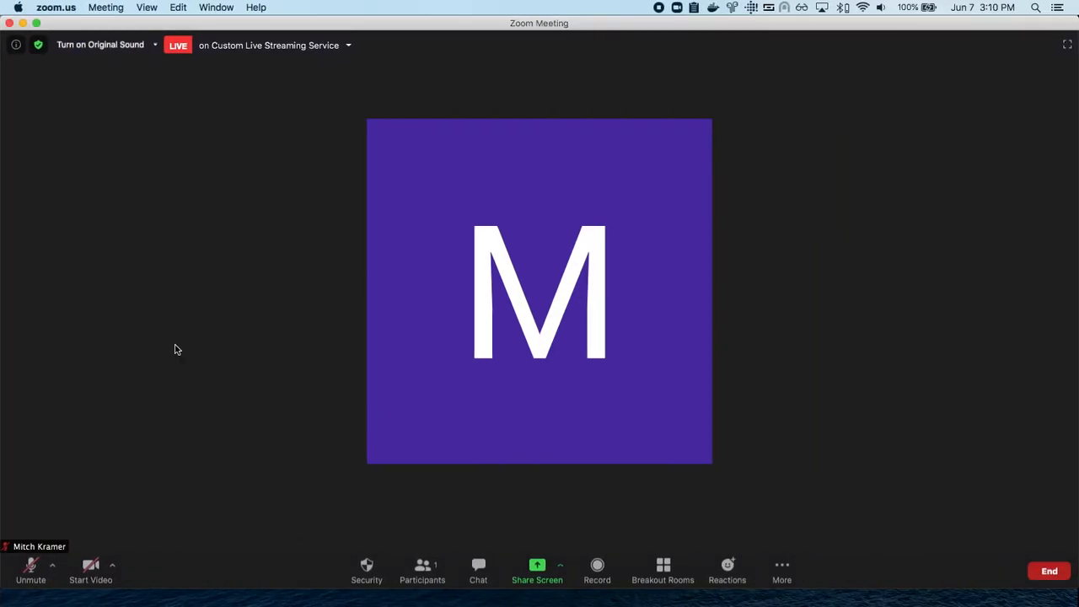
key(ctrl+Left)
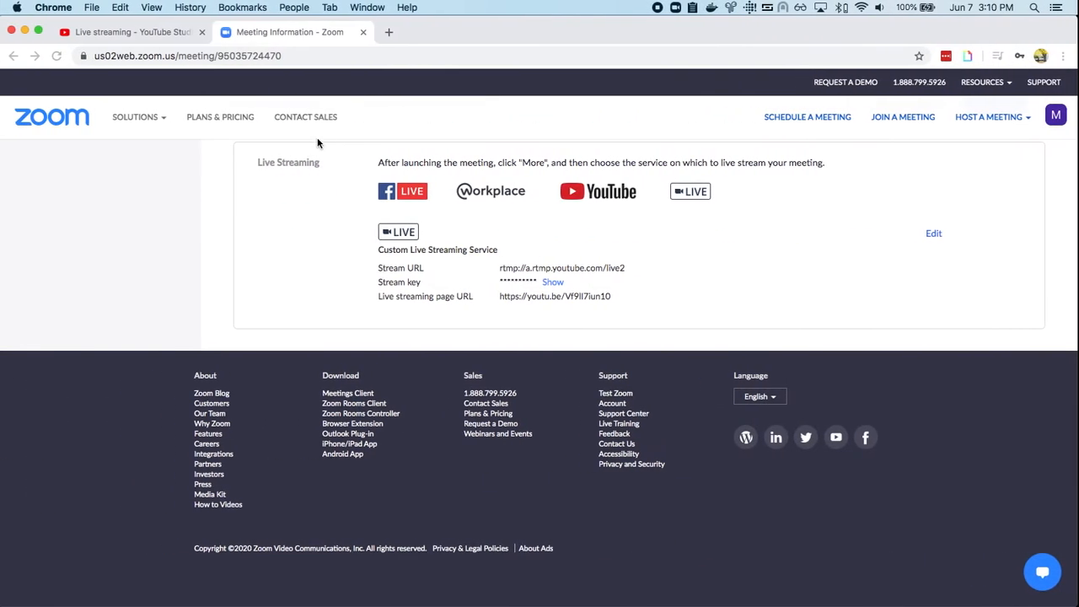
click(123, 31)
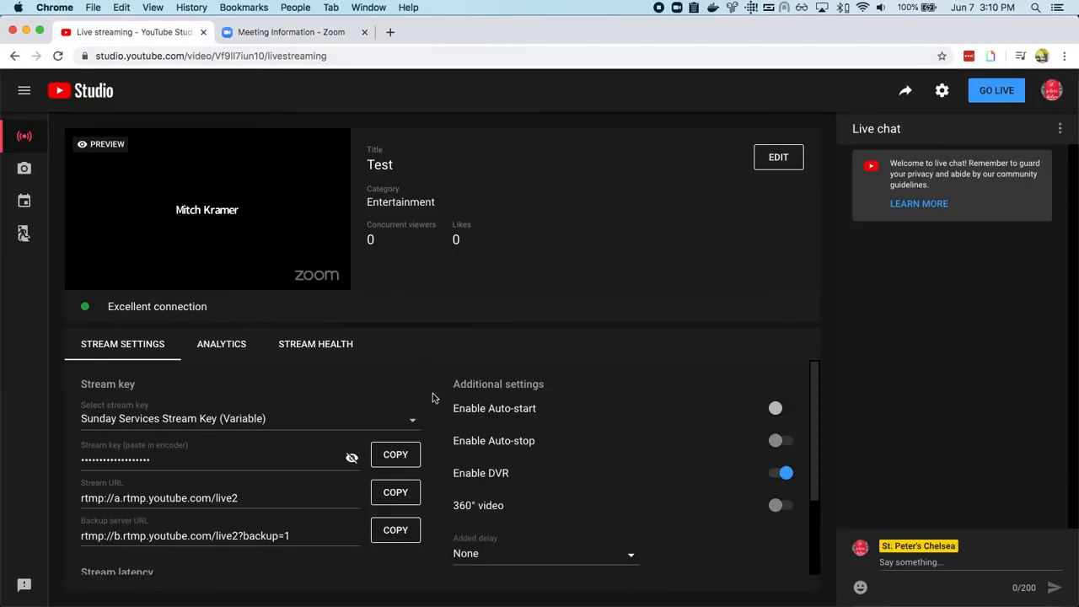
Set the Test broadcast's stream latency to Ultra low-latency, compare its preview with the Zoom meeting, and dismiss the bitrate warning
scroll(203, 516, down, 3)
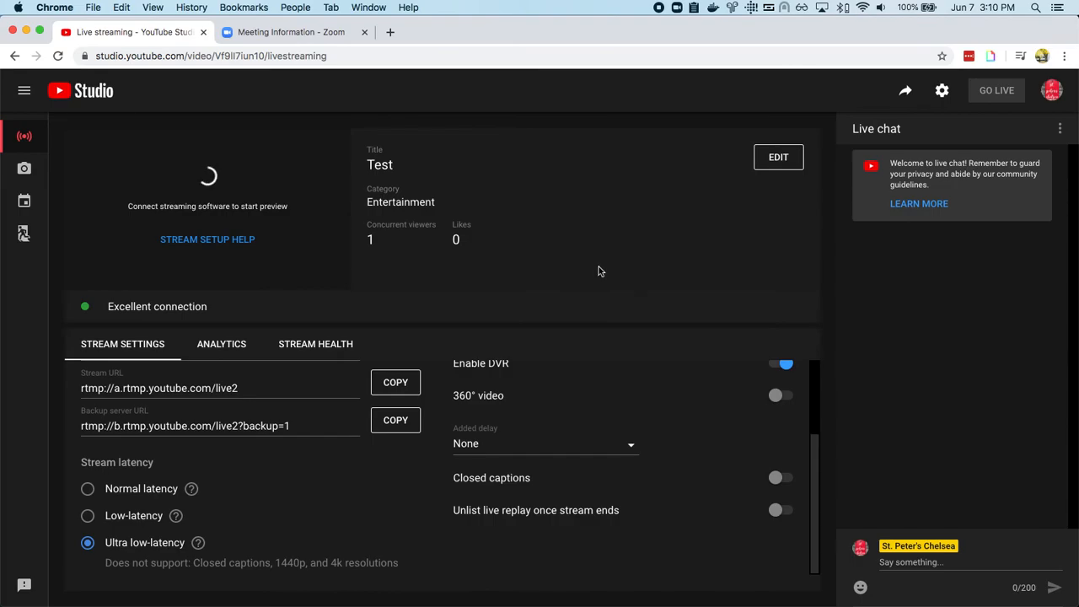
key(ctrl+Right)
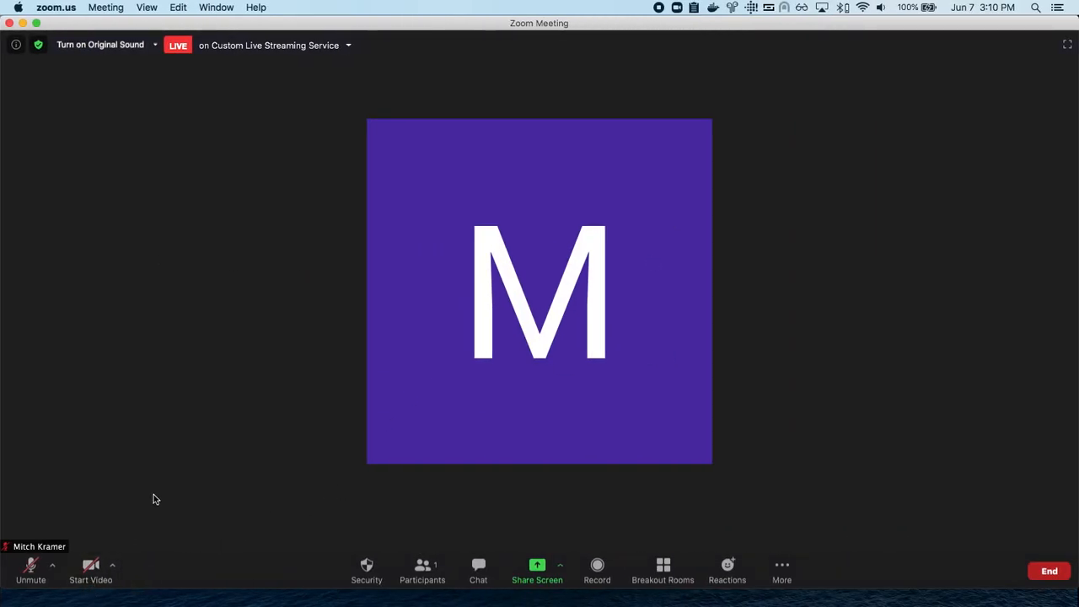
key(ctrl+Left)
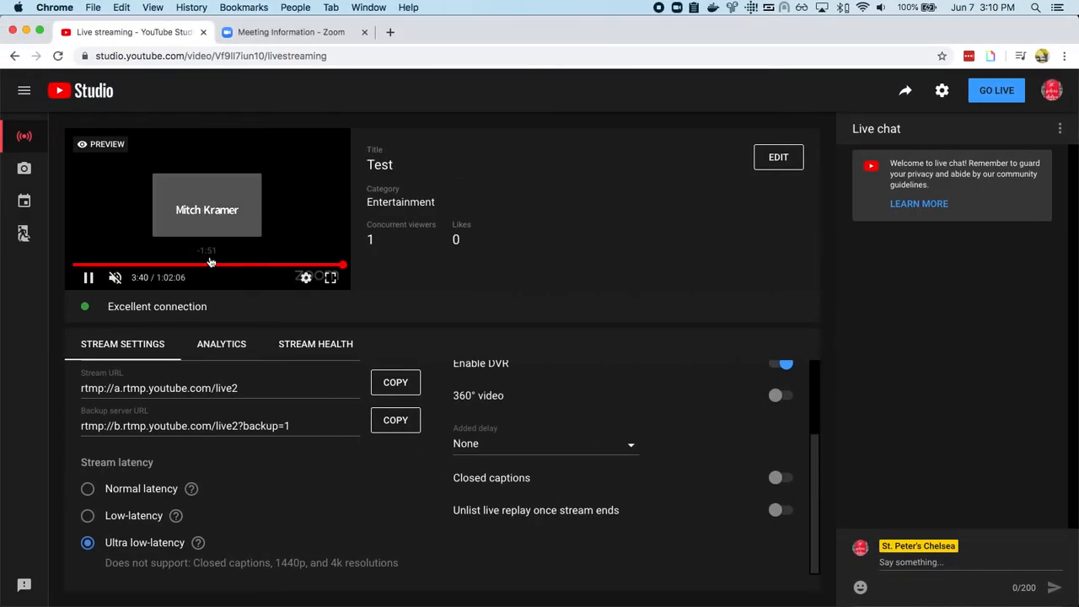
key(ctrl+Right)
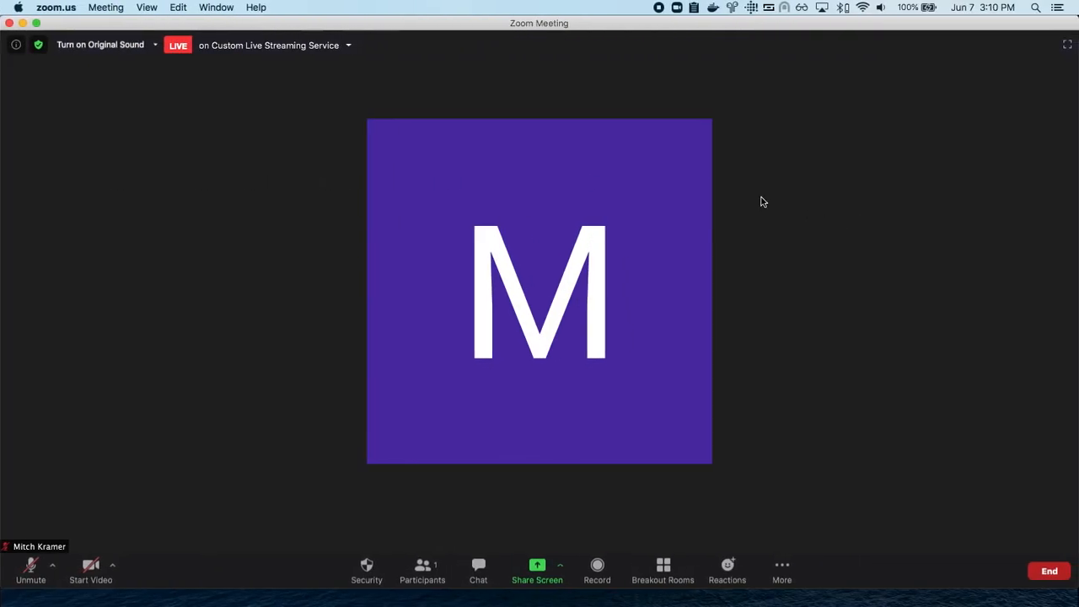
key(ctrl+Left)
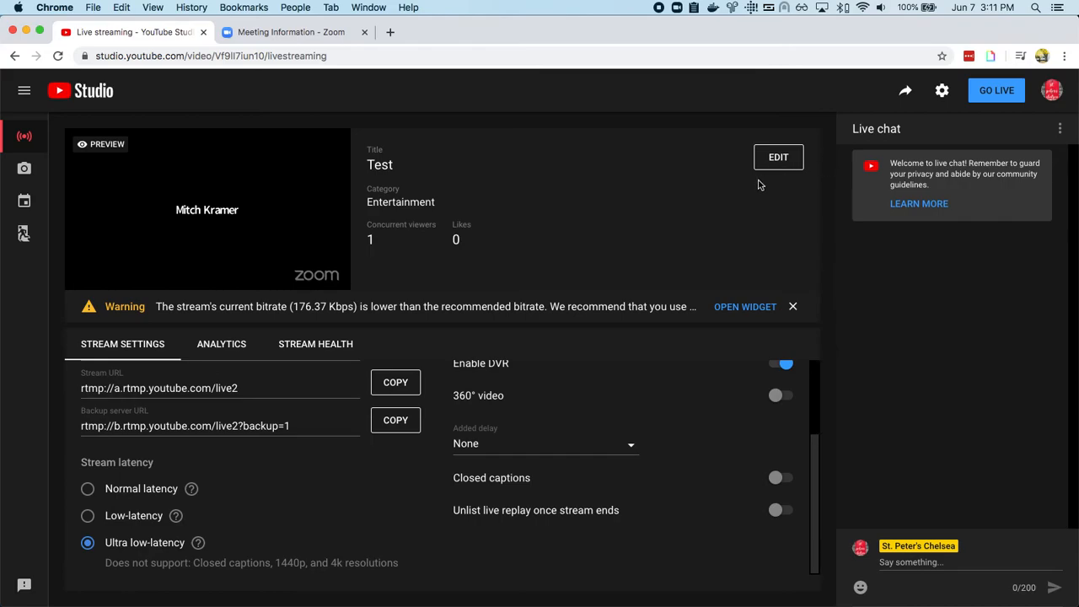
click(793, 308)
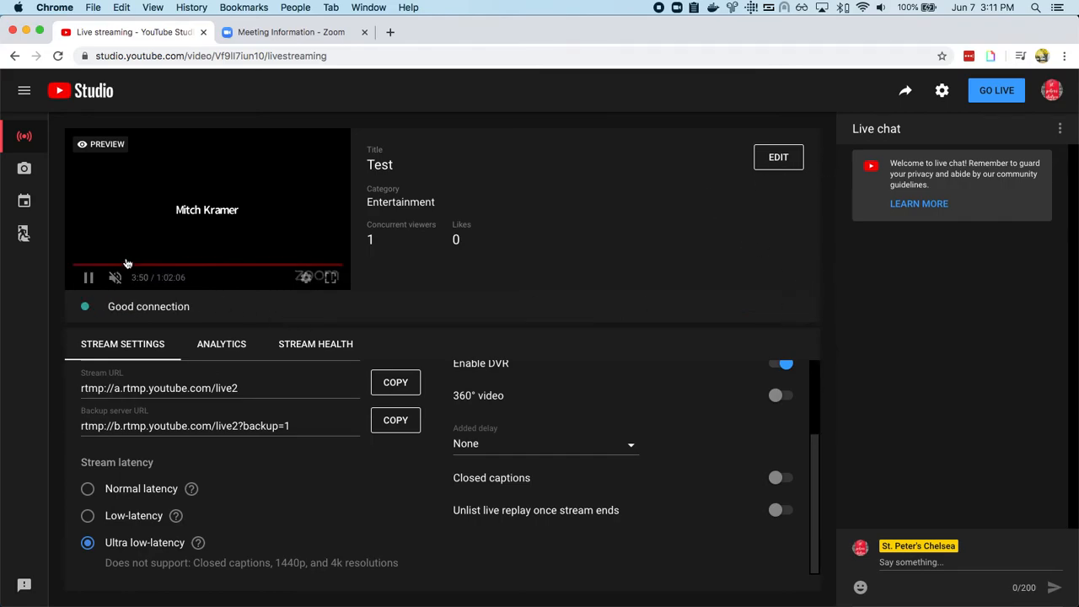
Start the camera video in the Zoom meeting and check the picture in the YouTube Studio preview
key(ctrl+Right)
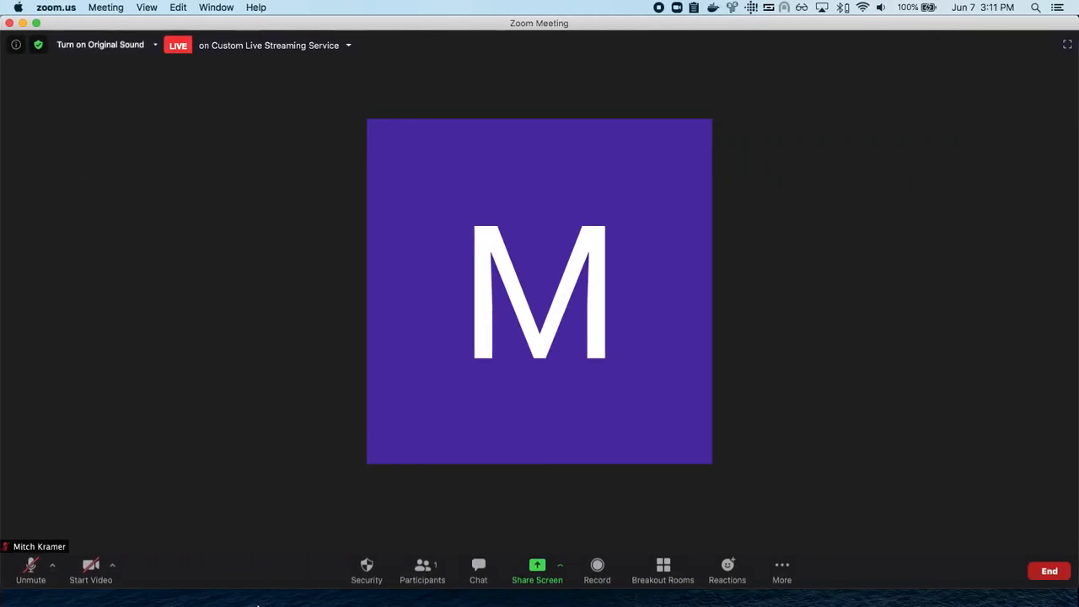
click(82, 575)
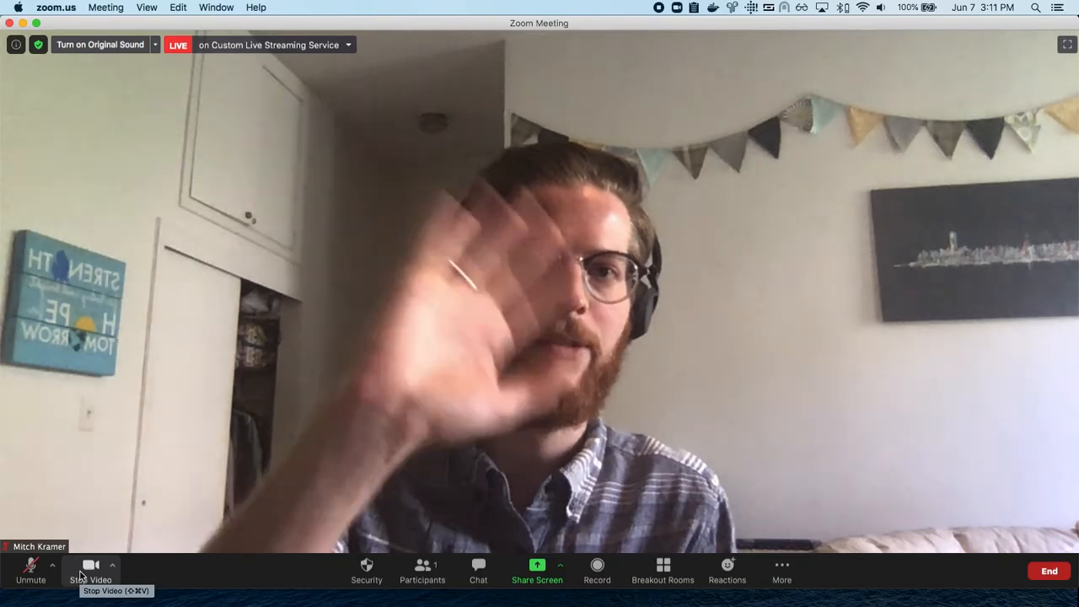
key(ctrl+Left)
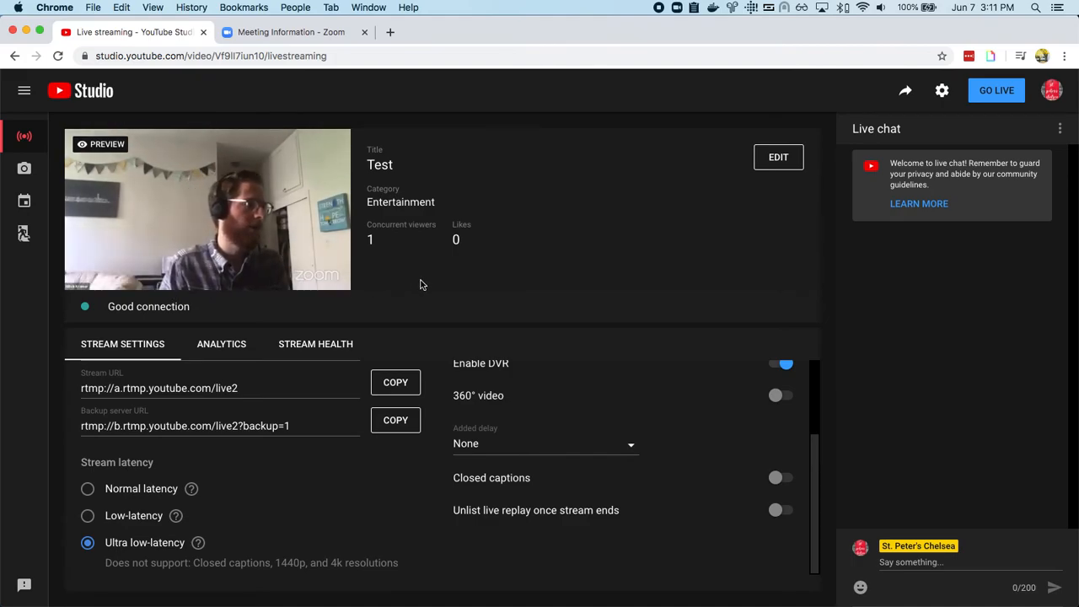
Set the stream latency to Normal latency and compare the Zoom meeting with the YouTube Studio preview
click(88, 490)
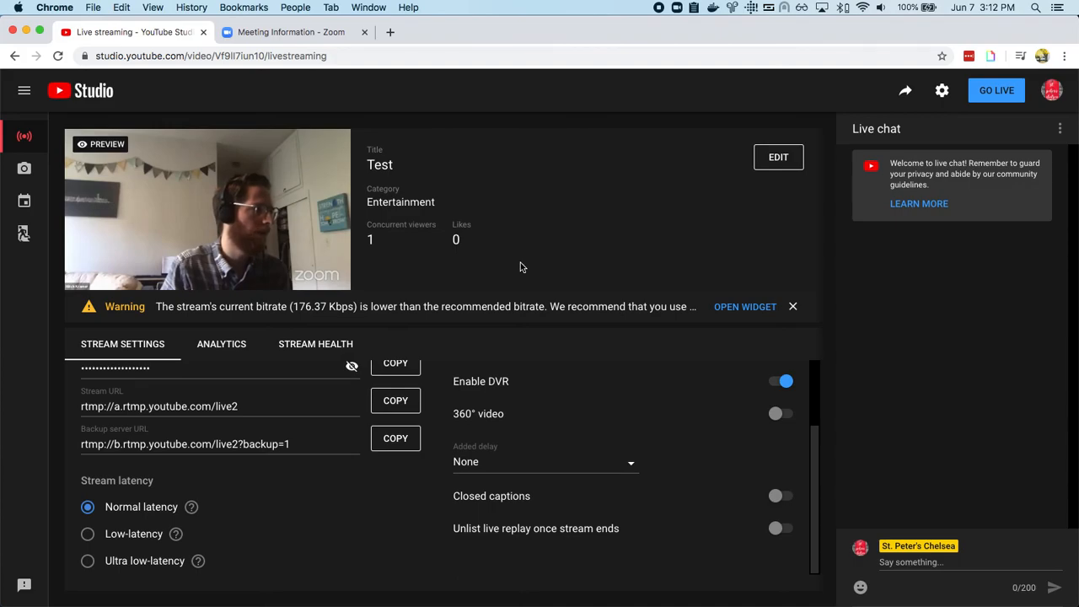
key(ctrl+Right)
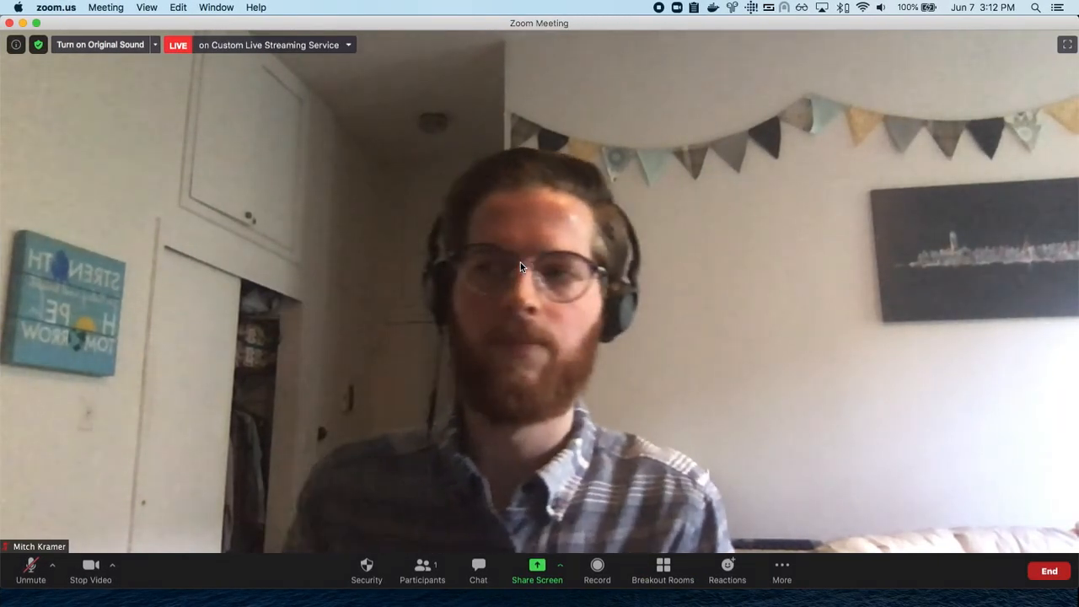
key(ctrl+Left)
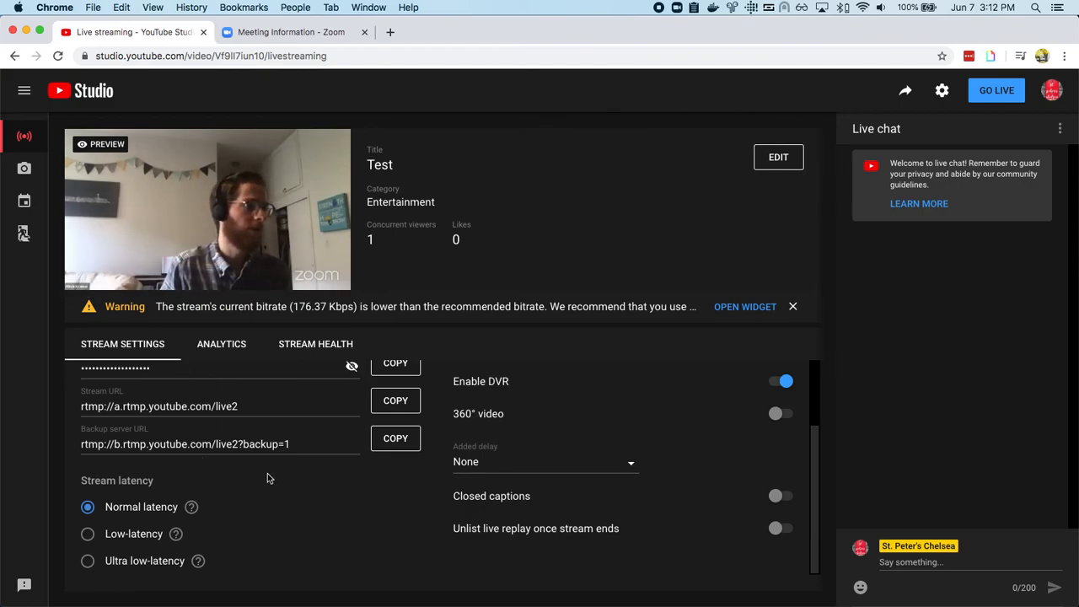
Set the stream latency to Ultra low-latency again and check the Zoom meeting against the preview
click(87, 562)
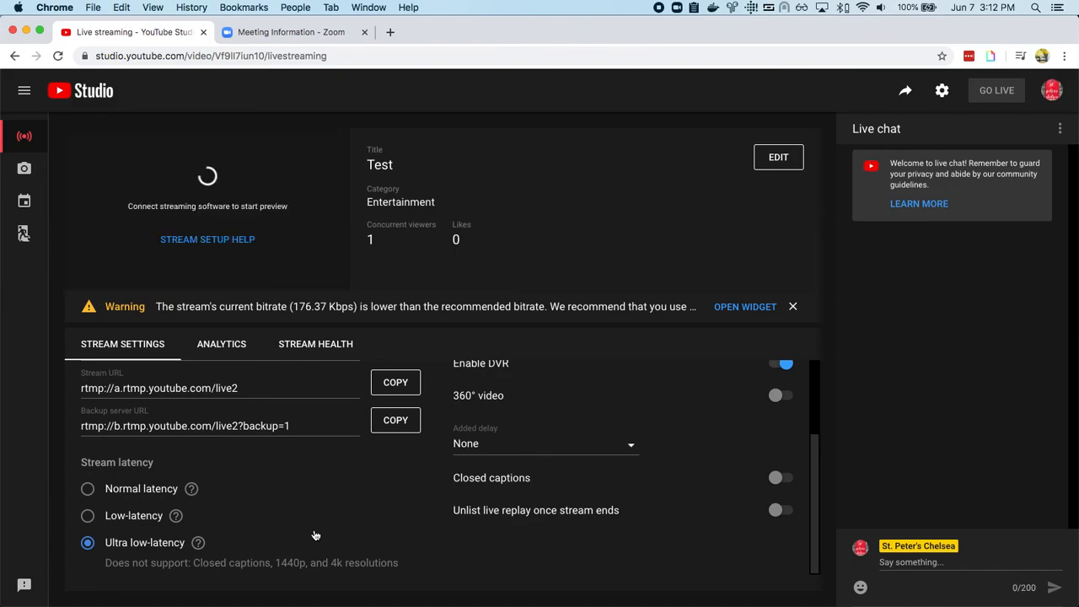
key(ctrl+Right)
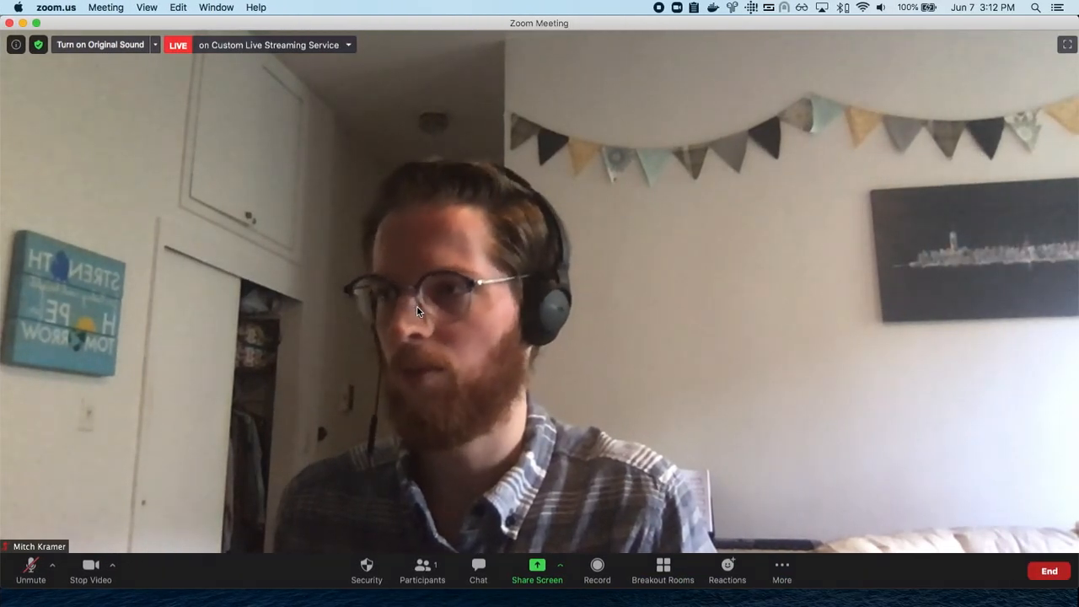
key(ctrl+Left)
Stop the camera video in the Zoom meeting and return to the YouTube Studio preview to check the delay
key(ctrl+Right)
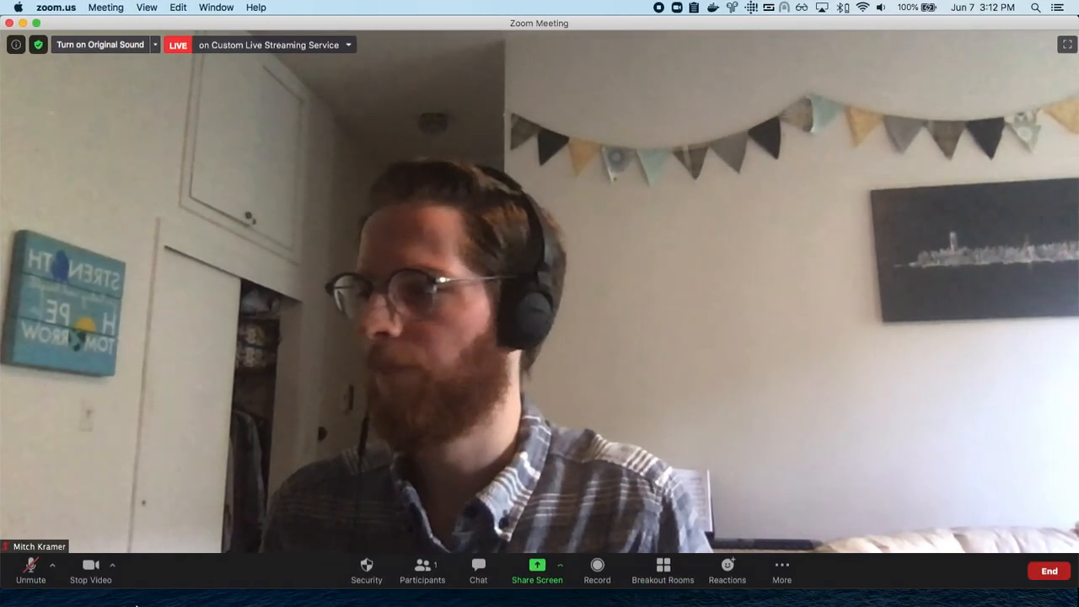
click(87, 566)
key(ctrl+Left)
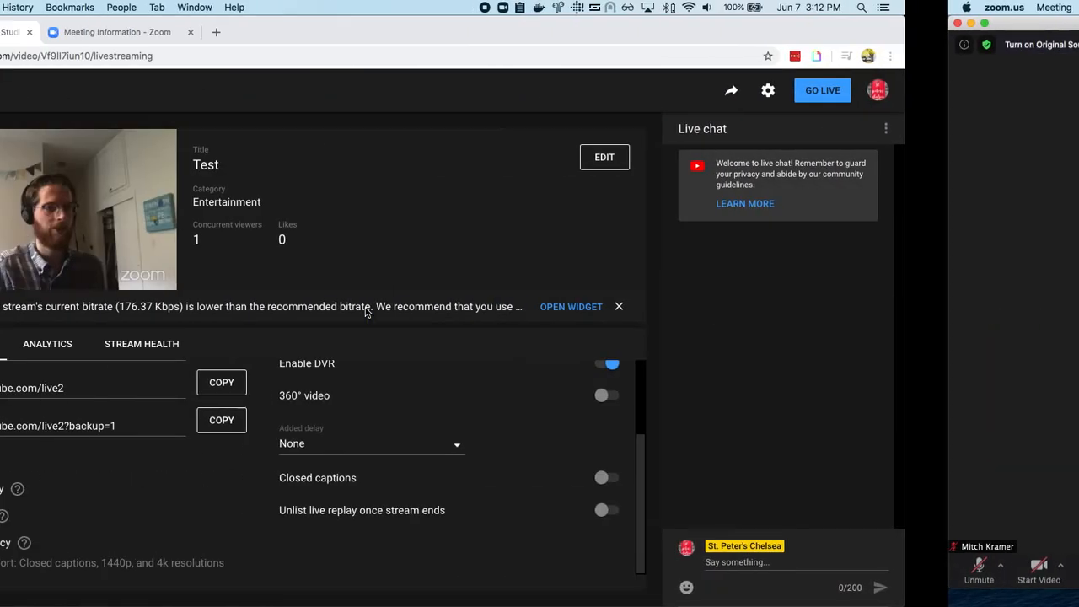